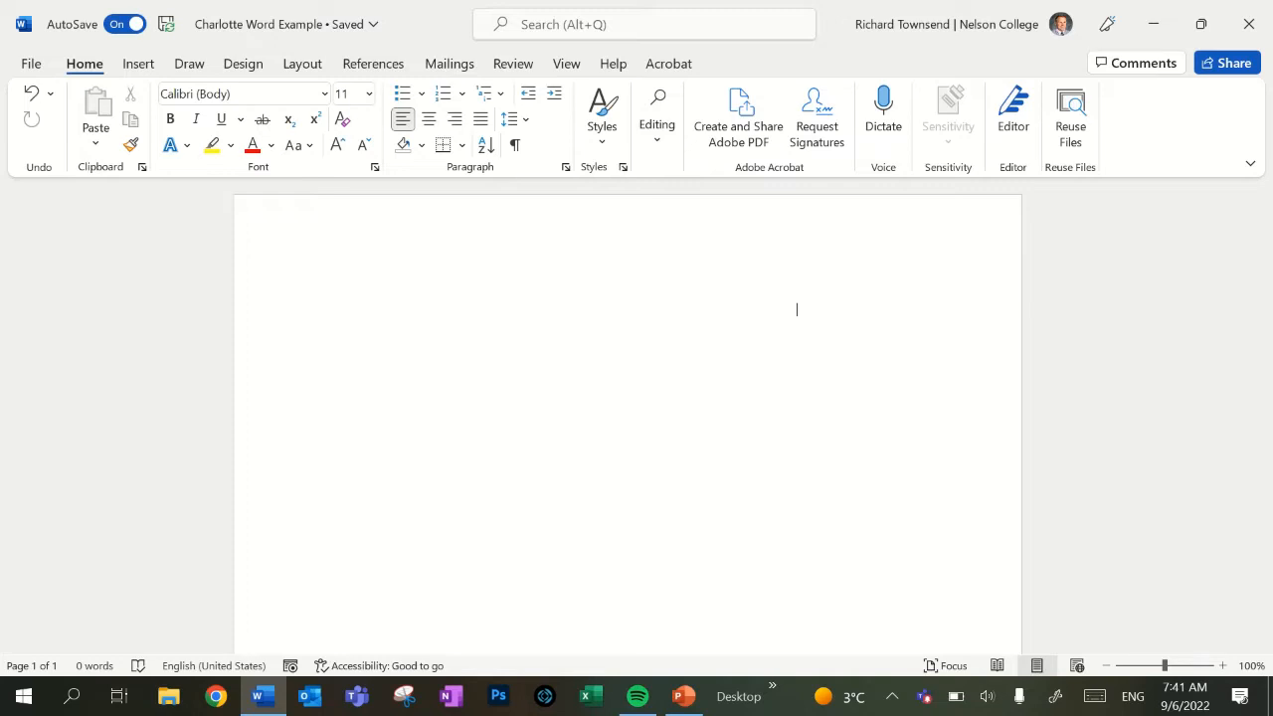
# Write the quotation "the cat in the hat", including its quotation marks, at the start of the blank document
pyautogui.write('"the ca')
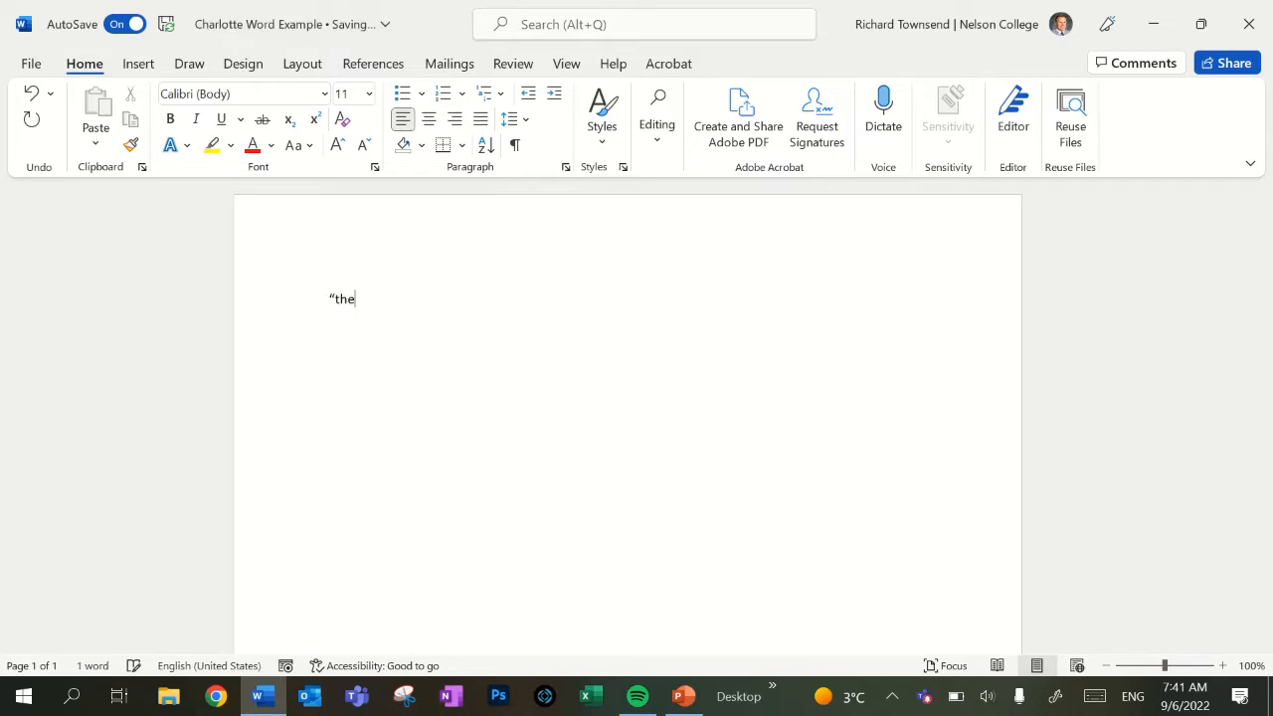
pyautogui.write('t ar')
pyautogui.press('BackSpace')
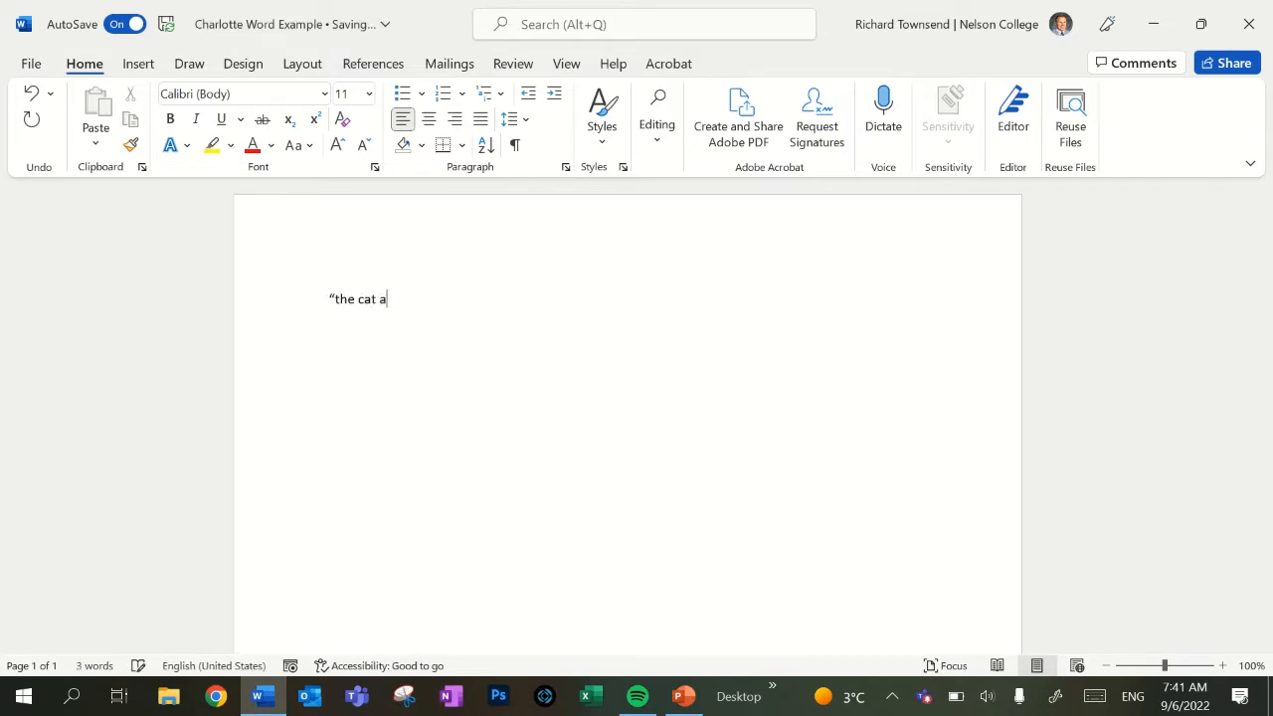
pyautogui.press('BackSpace')
pyautogui.write('in the')
pyautogui.write(' hat')
pyautogui.write('"')
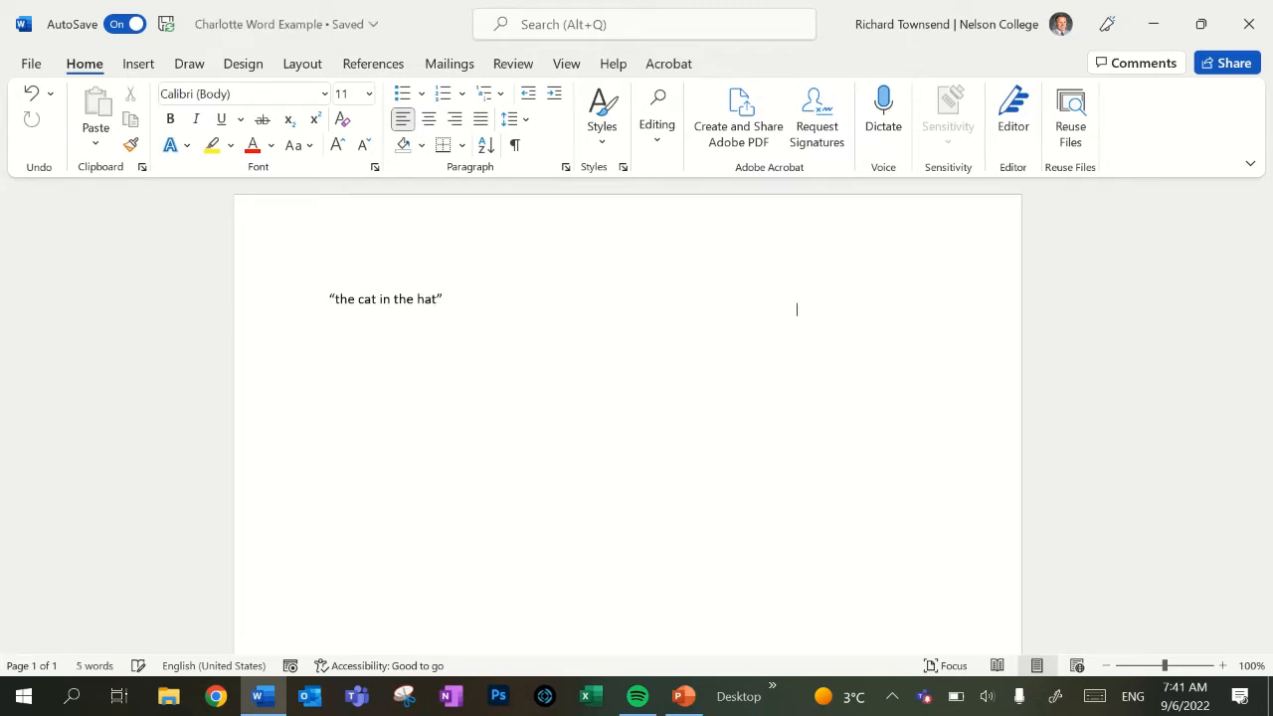
# Start creating a new source for an APA citation right after the quotation
pyautogui.click(375, 71)
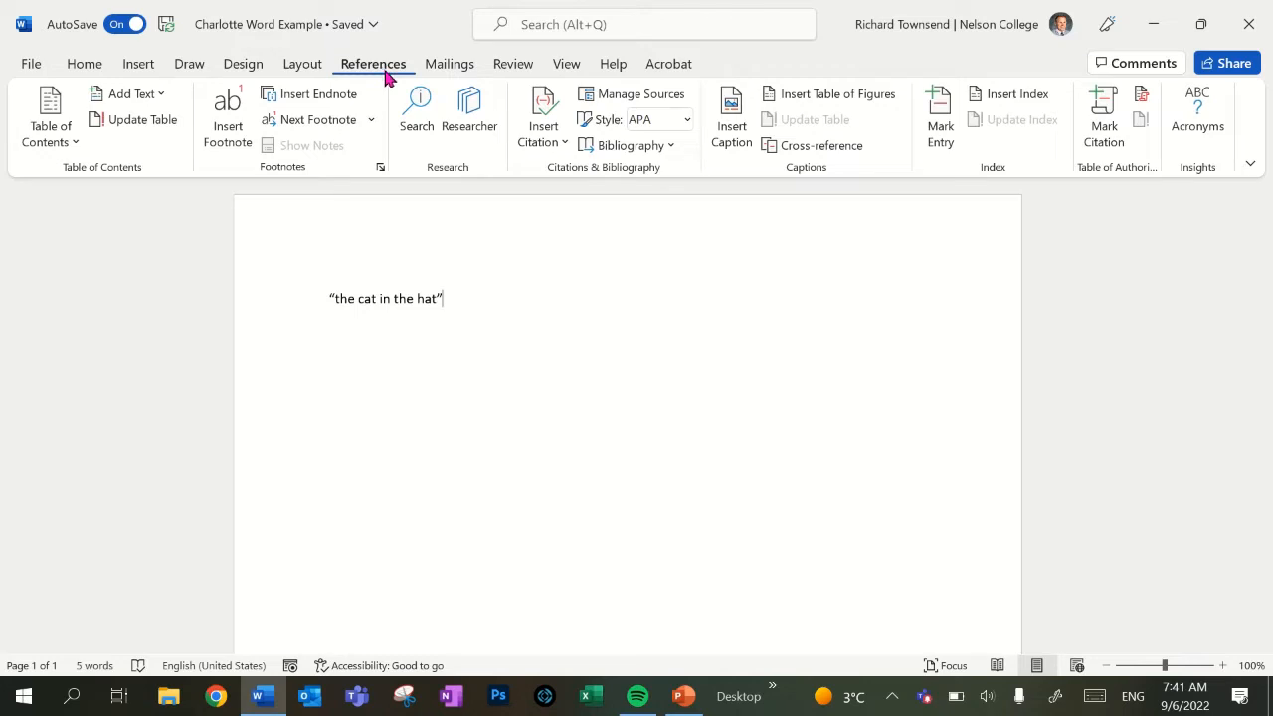
pyautogui.click(544, 140)
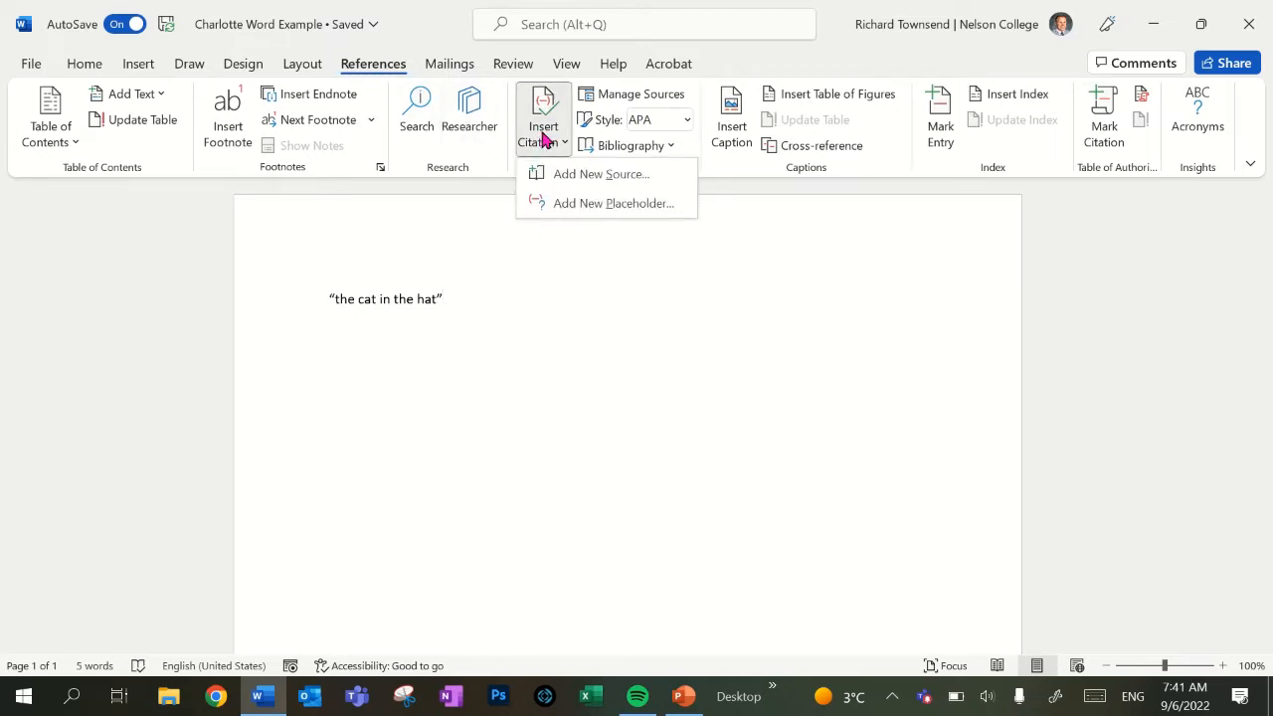
pyautogui.click(573, 176)
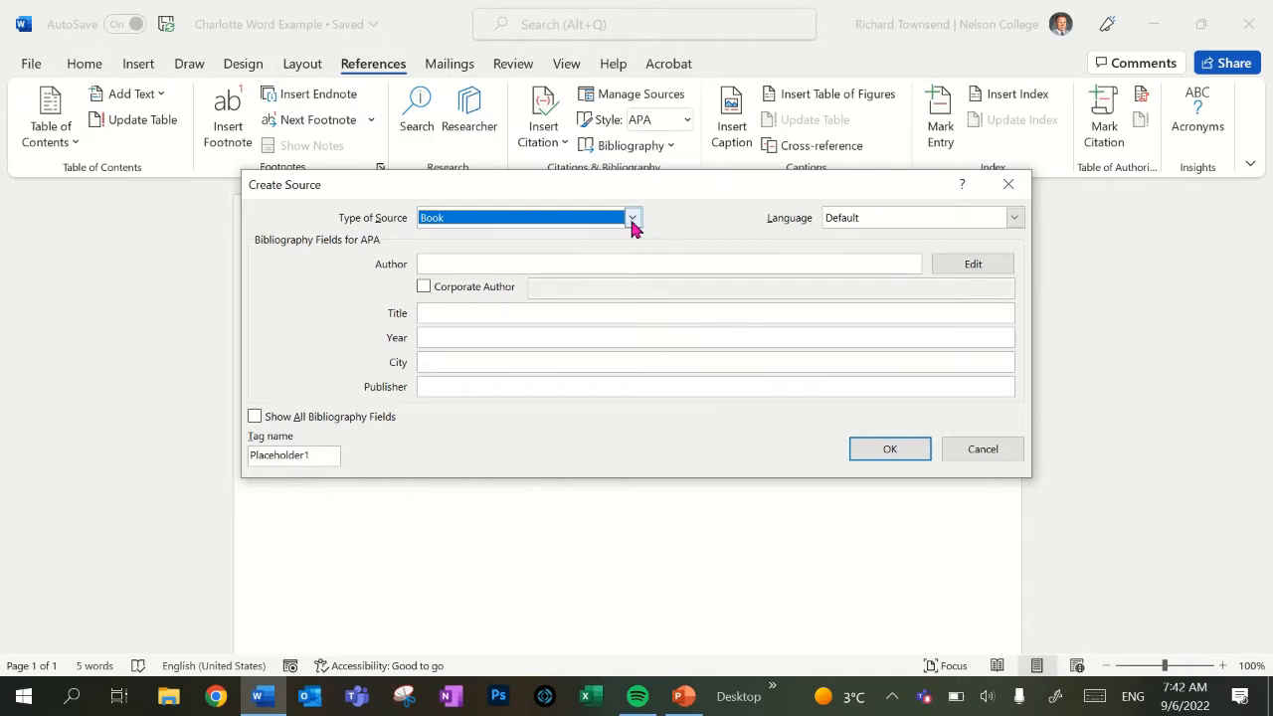
# Look through the available source types, keep Book, and dismiss the advertising pop-up
pyautogui.click(630, 221)
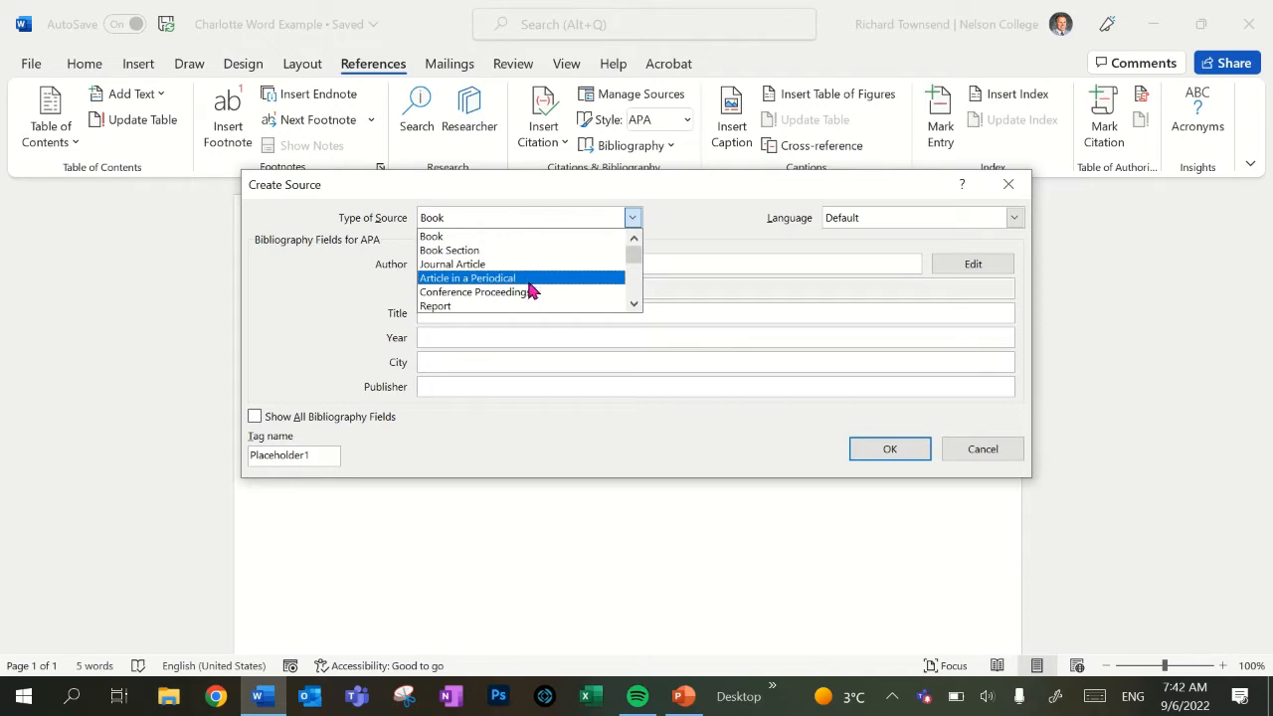
pyautogui.click(636, 306)
pyautogui.click(633, 303)
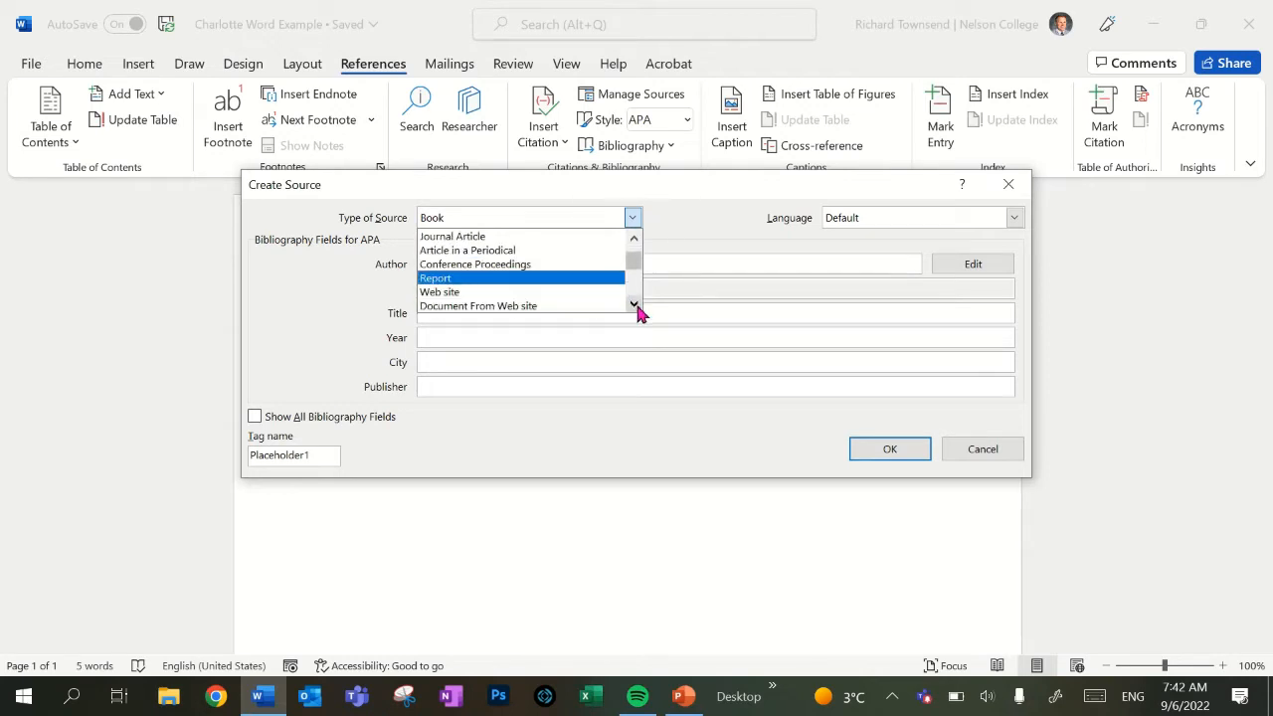
pyautogui.click(634, 303)
pyautogui.click(633, 303)
pyautogui.click(633, 303)
pyautogui.click(633, 303)
pyautogui.click(634, 304)
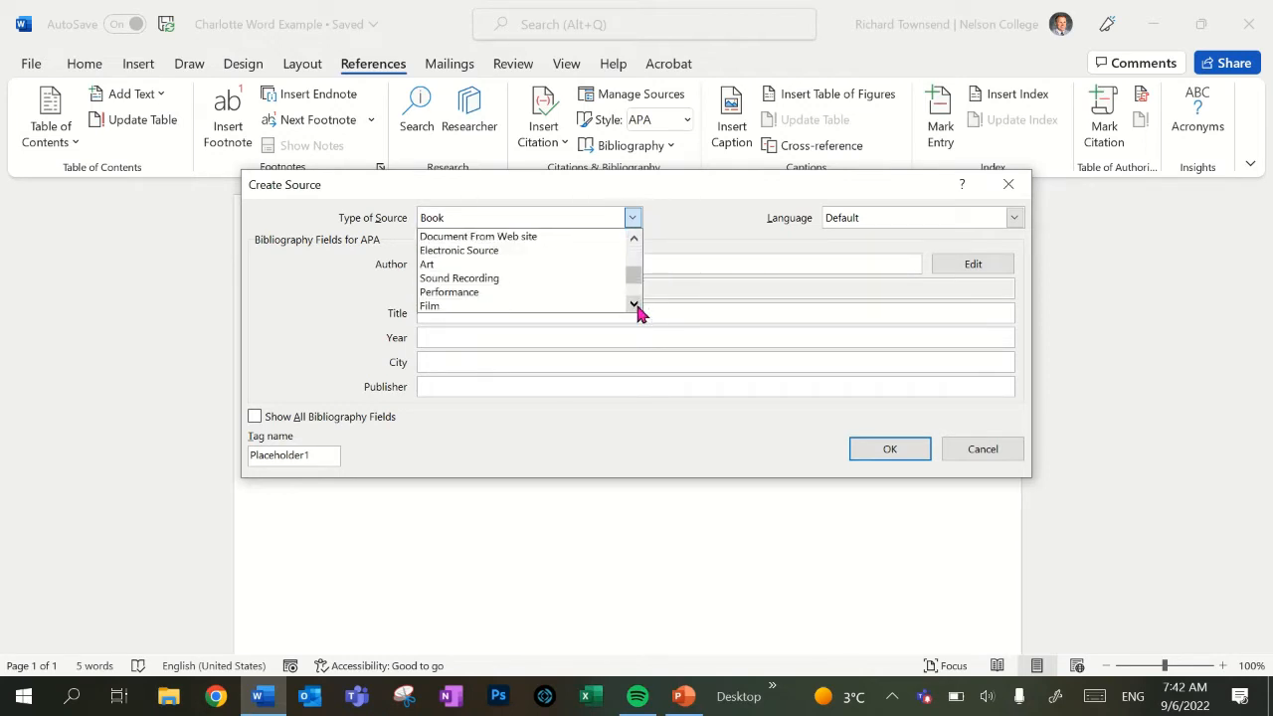
pyautogui.click(635, 304)
pyautogui.click(634, 304)
pyautogui.click(634, 304)
pyautogui.click(635, 304)
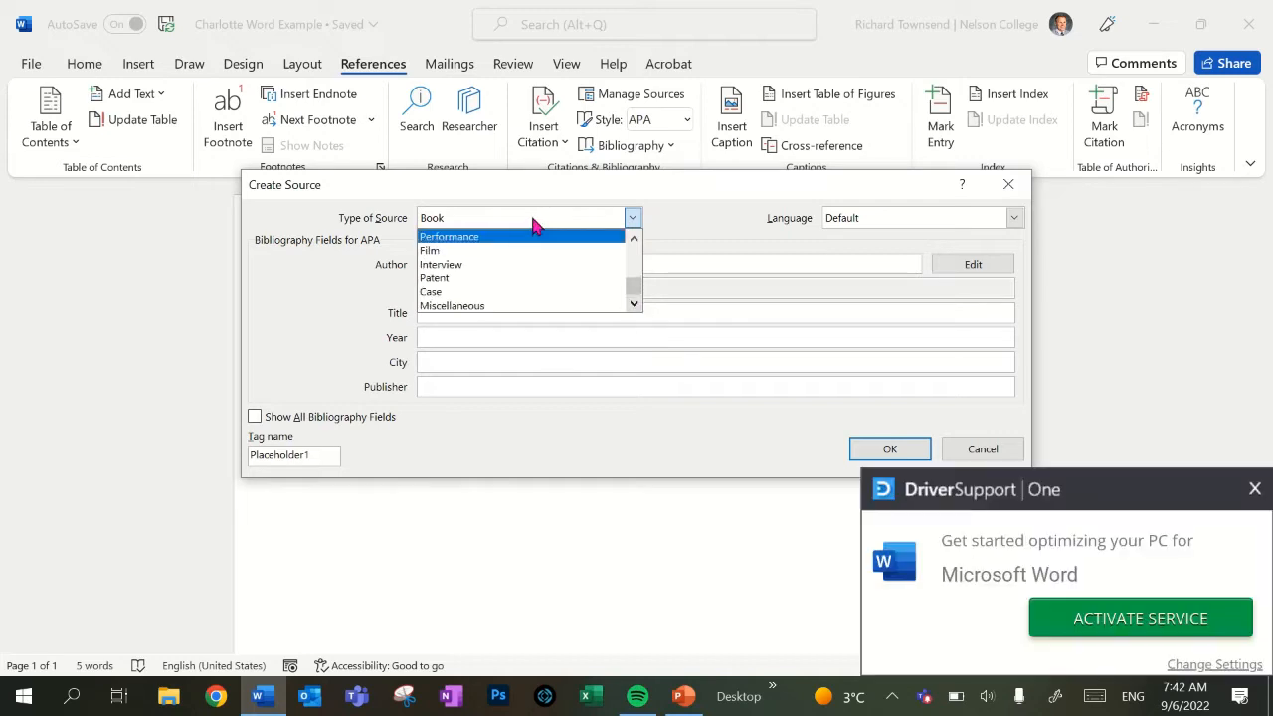
pyautogui.click(488, 218)
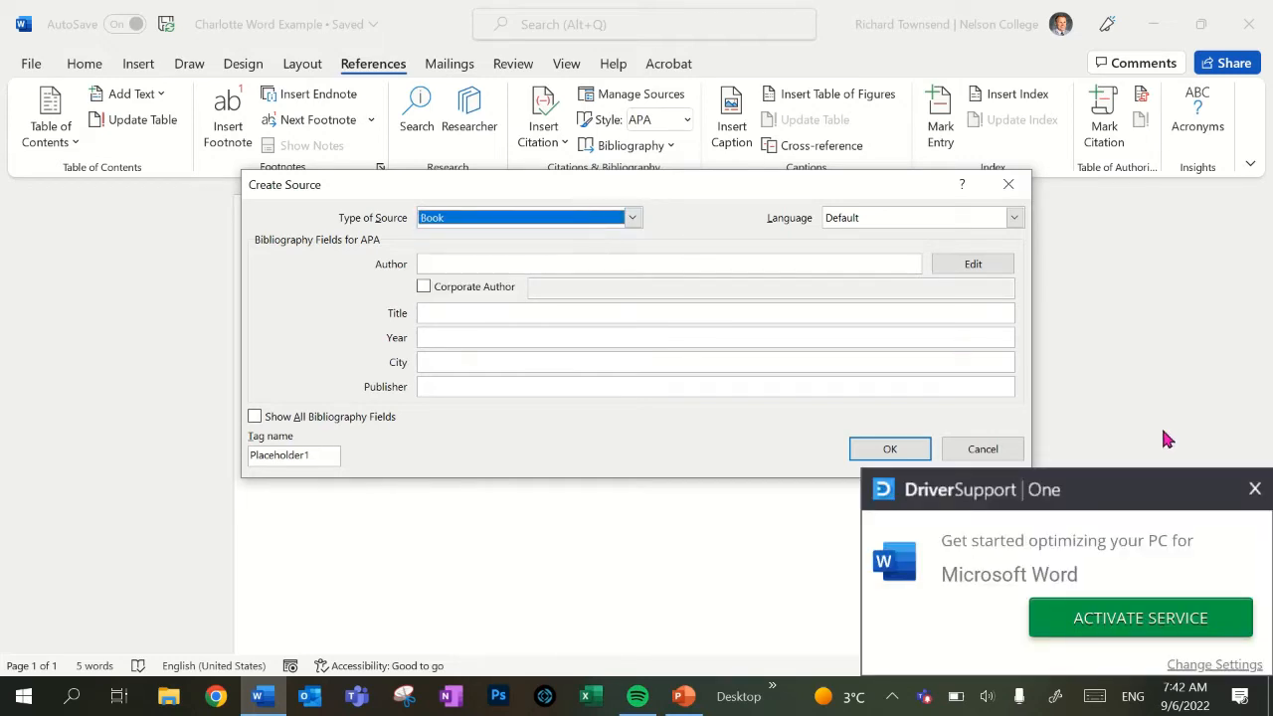
pyautogui.click(1255, 488)
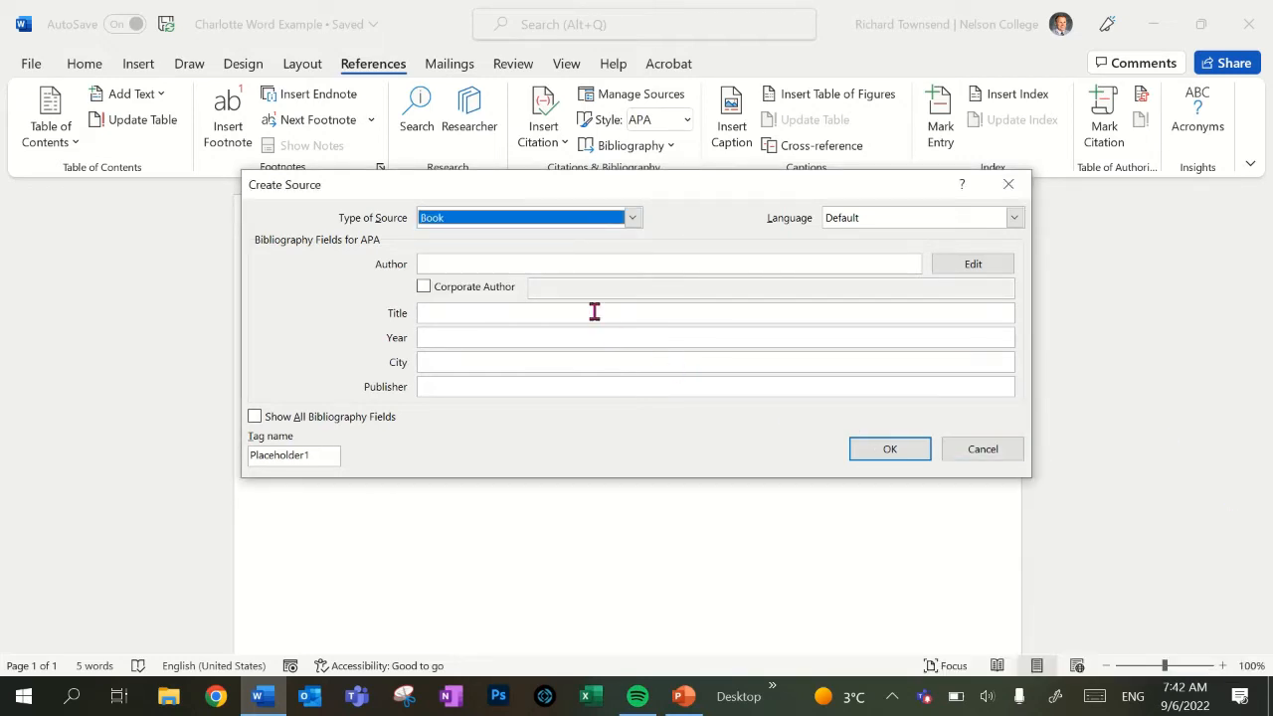
# Fill in the book source's author as "Seuss, Dr" and its title as "Green eggs and ham"
pyautogui.click(520, 264)
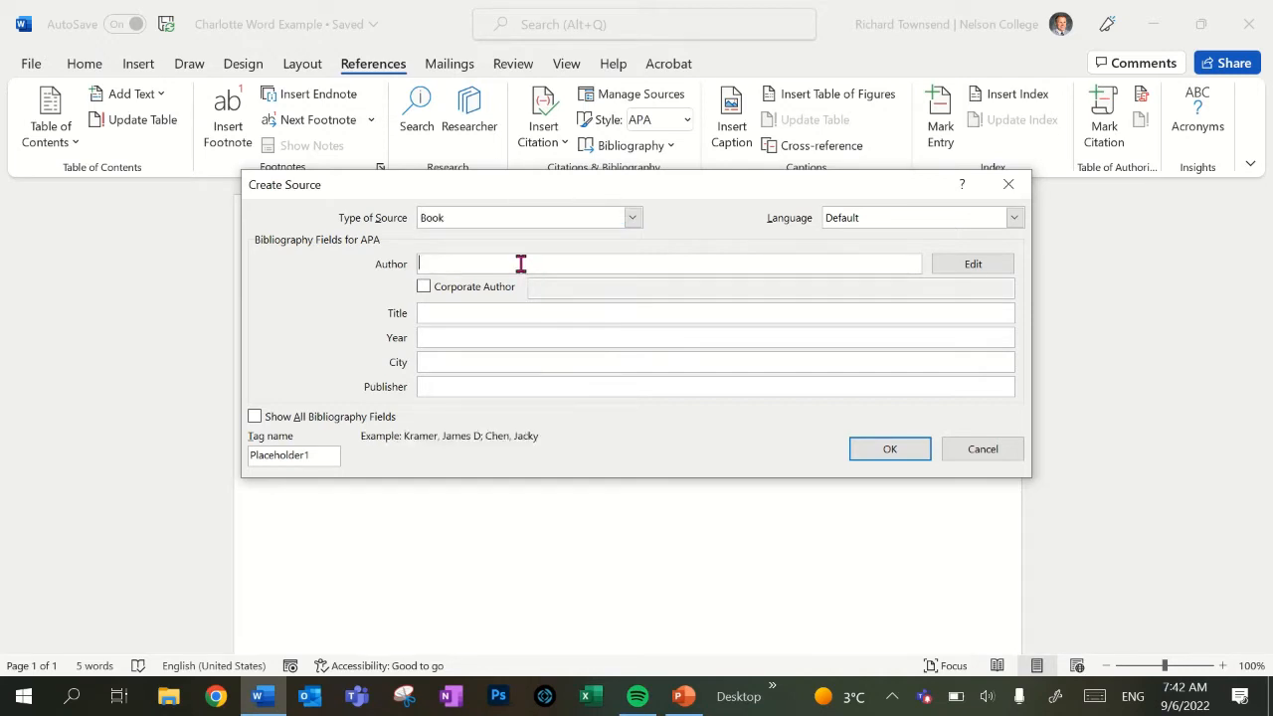
pyautogui.write('Seuss, Dr')
pyautogui.click(481, 311)
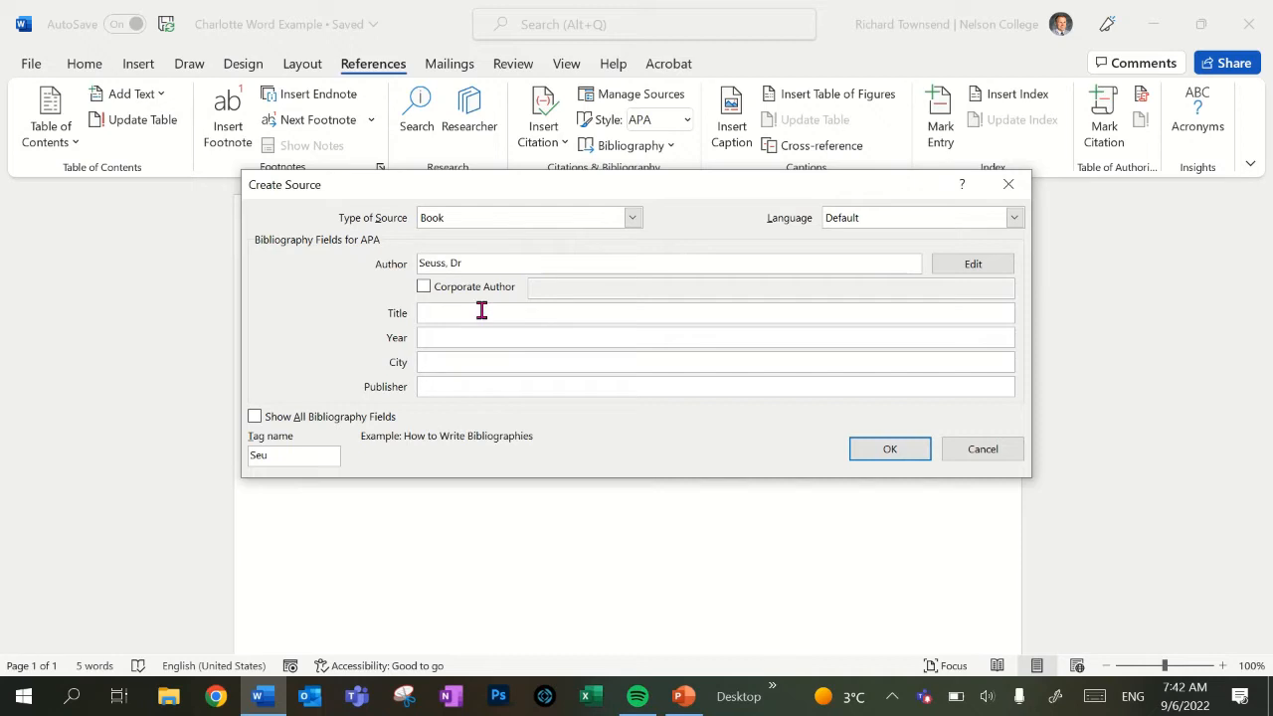
pyautogui.write('Green eggs and h')
pyautogui.press('BackSpace')
pyautogui.write('ham')
# Set the book source's year to 1950 and its city to "new york"
pyautogui.click(438, 338)
pyautogui.write('1')
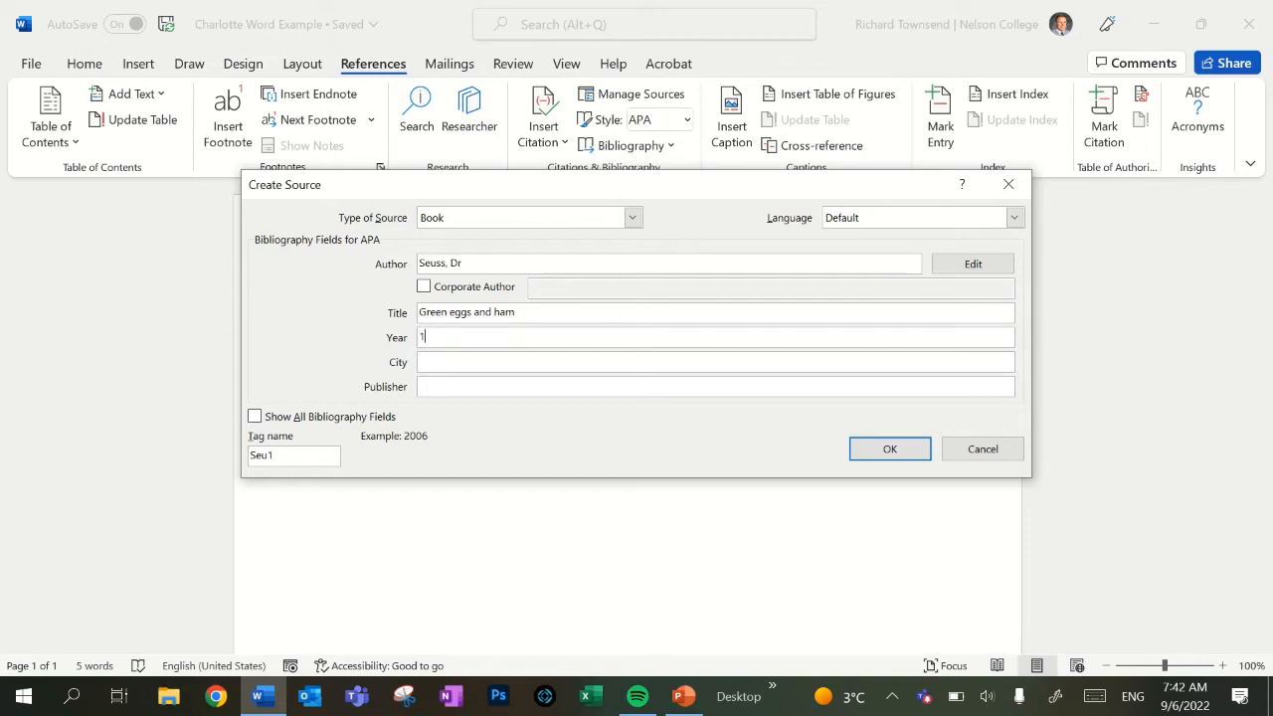
pyautogui.write('950')
pyautogui.click(431, 361)
pyautogui.write('ney')
pyautogui.press('BackSpace')
pyautogui.write('w york')
# Enter "penguin" as the publisher and save the source to insert its citation after the quotation
pyautogui.click(484, 381)
pyautogui.write('pen')
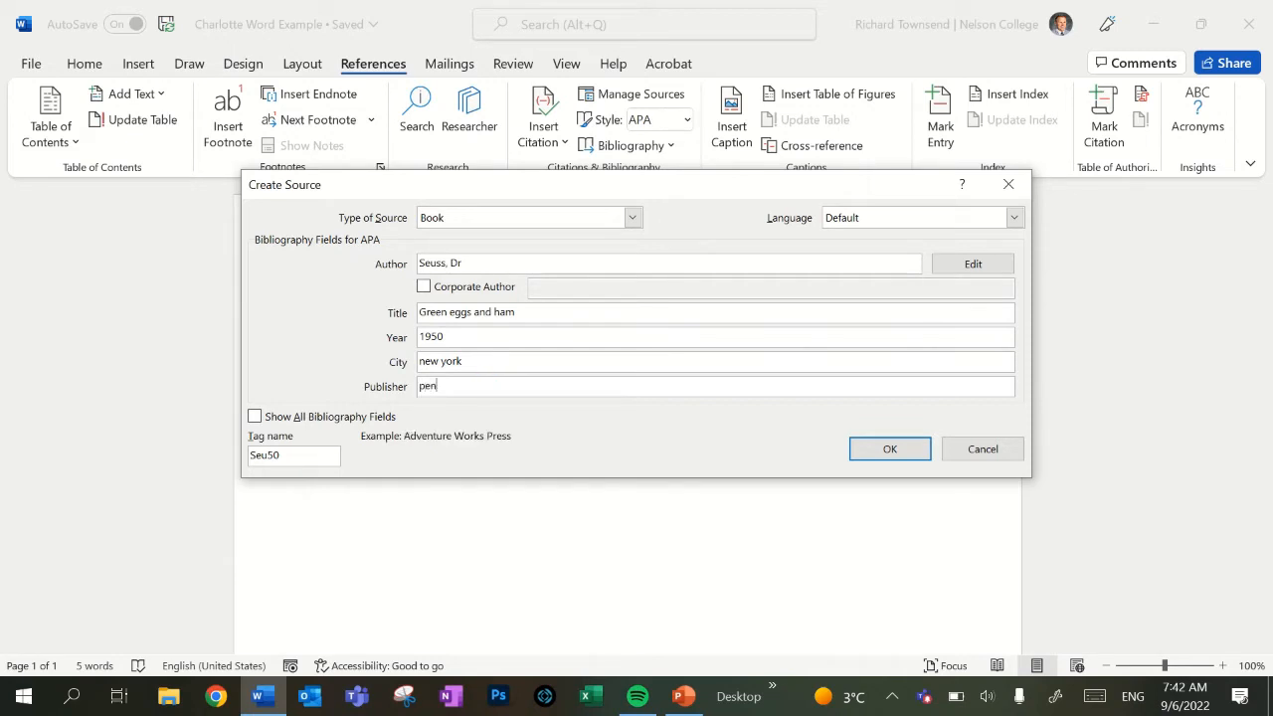
pyautogui.write('guin')
pyautogui.click(911, 451)
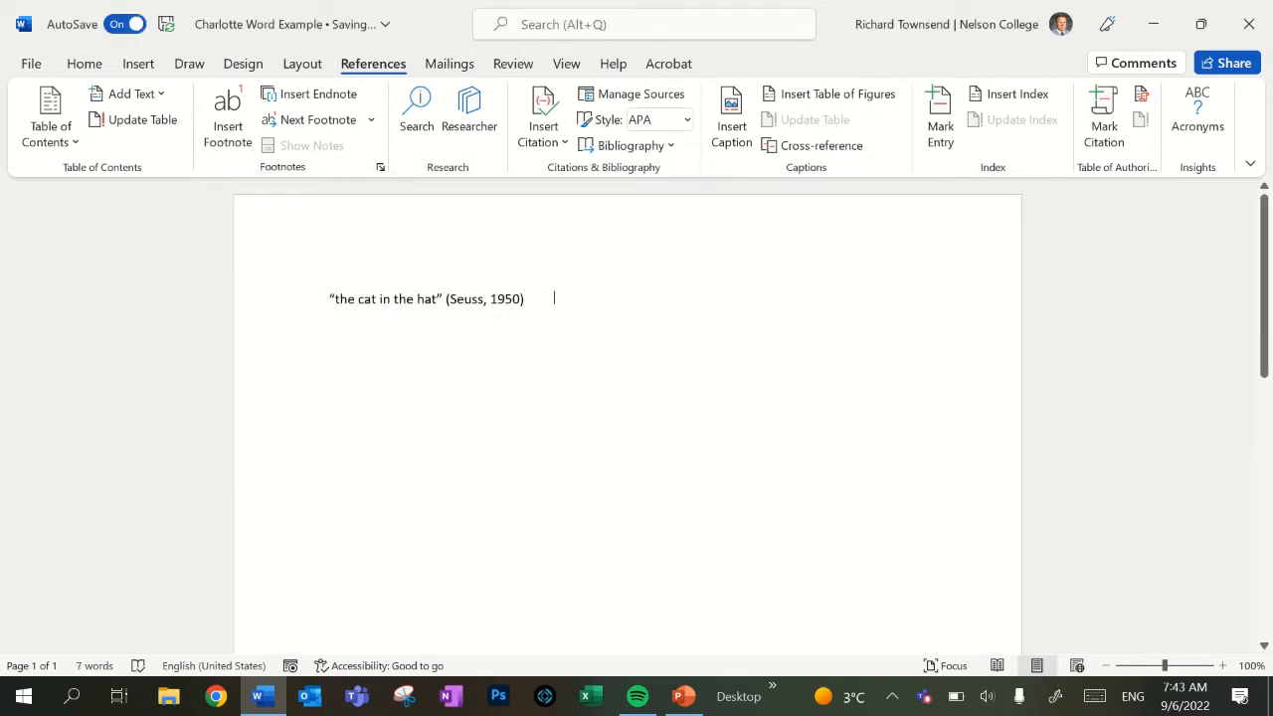
# End the cited quotation with a period and continue the line with "Thing one and thing two"
pyautogui.write('.')
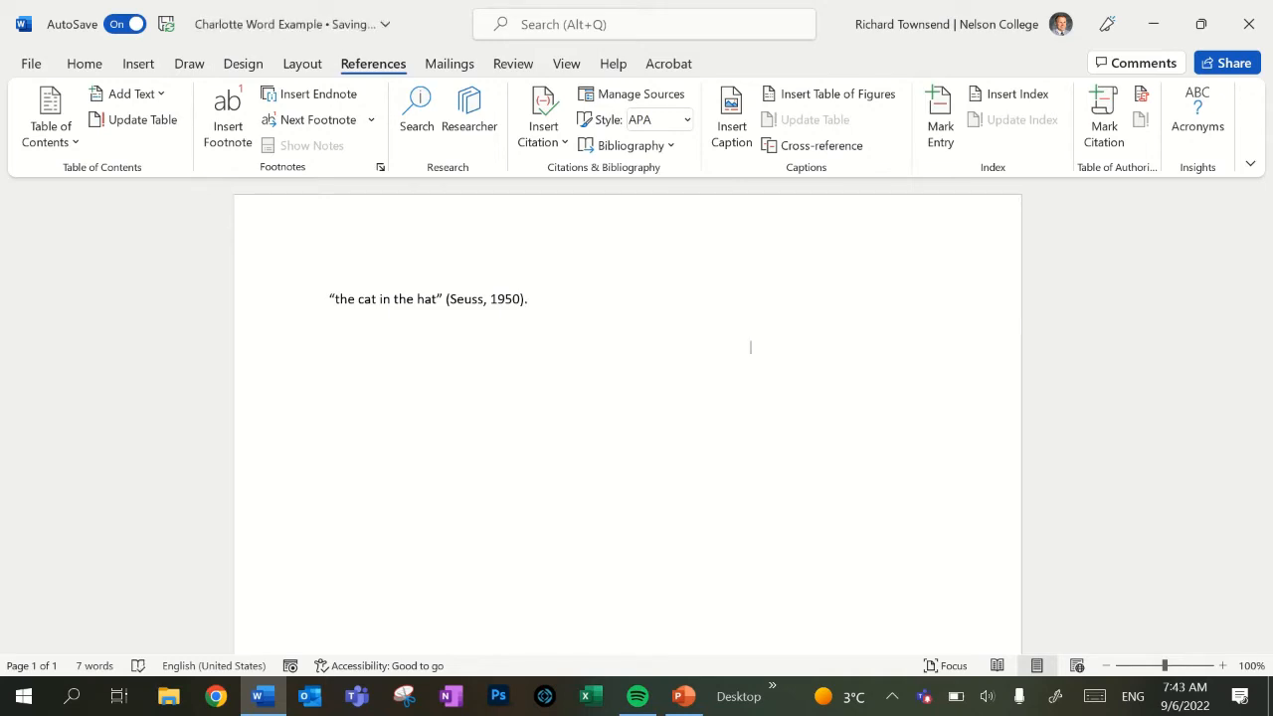
pyautogui.write('Thing one and thing t')
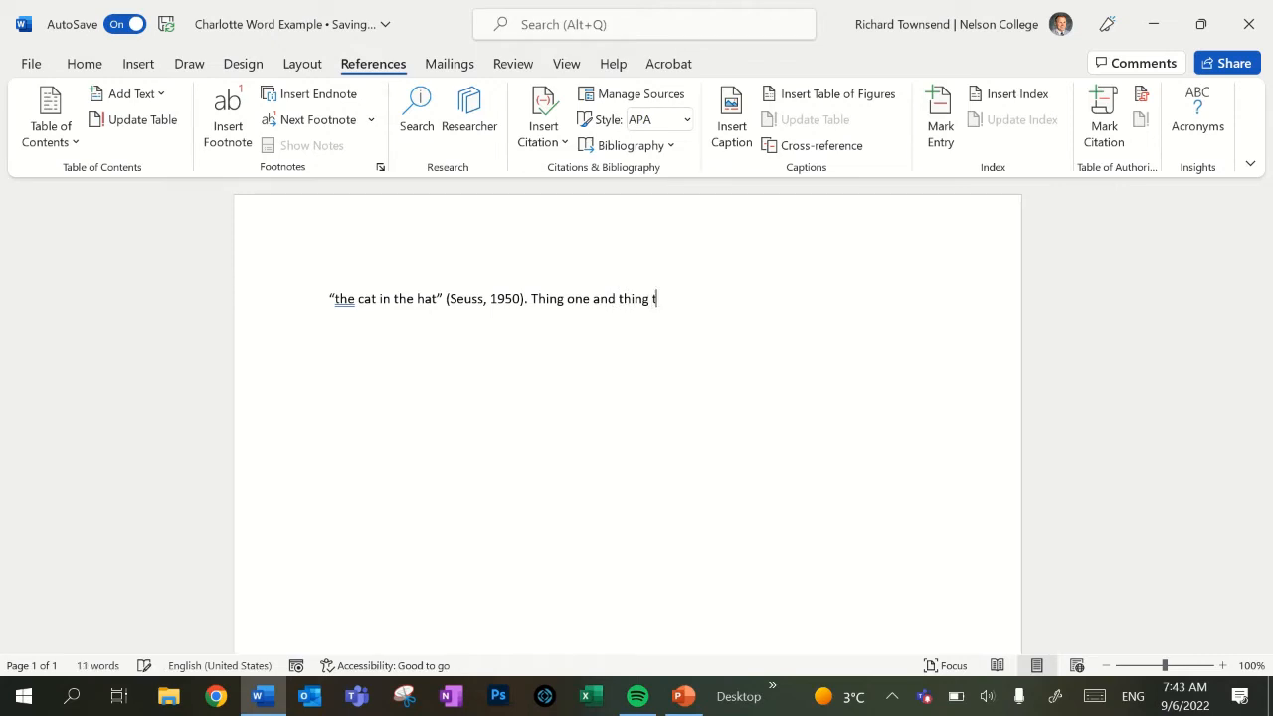
pyautogui.write('wo')
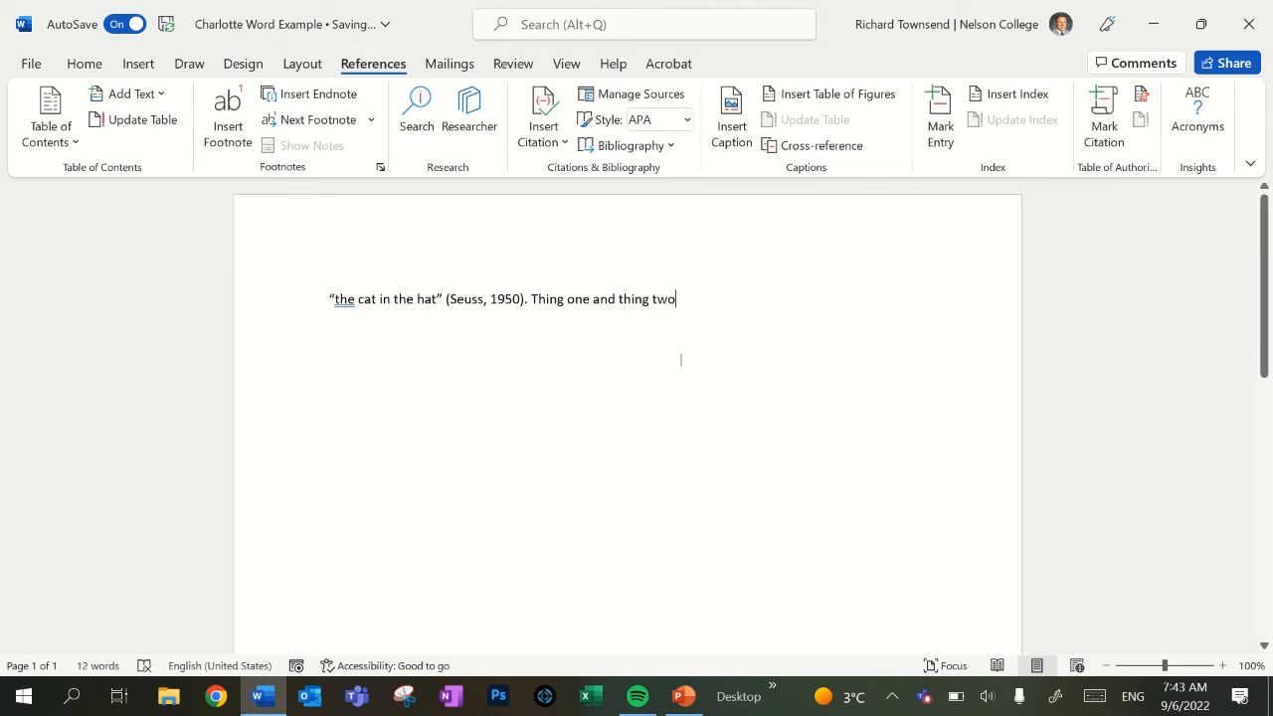
# Cite the existing Dr Seuss source "Green eggs and ham" after "Thing one and thing two"
pyautogui.click(560, 142)
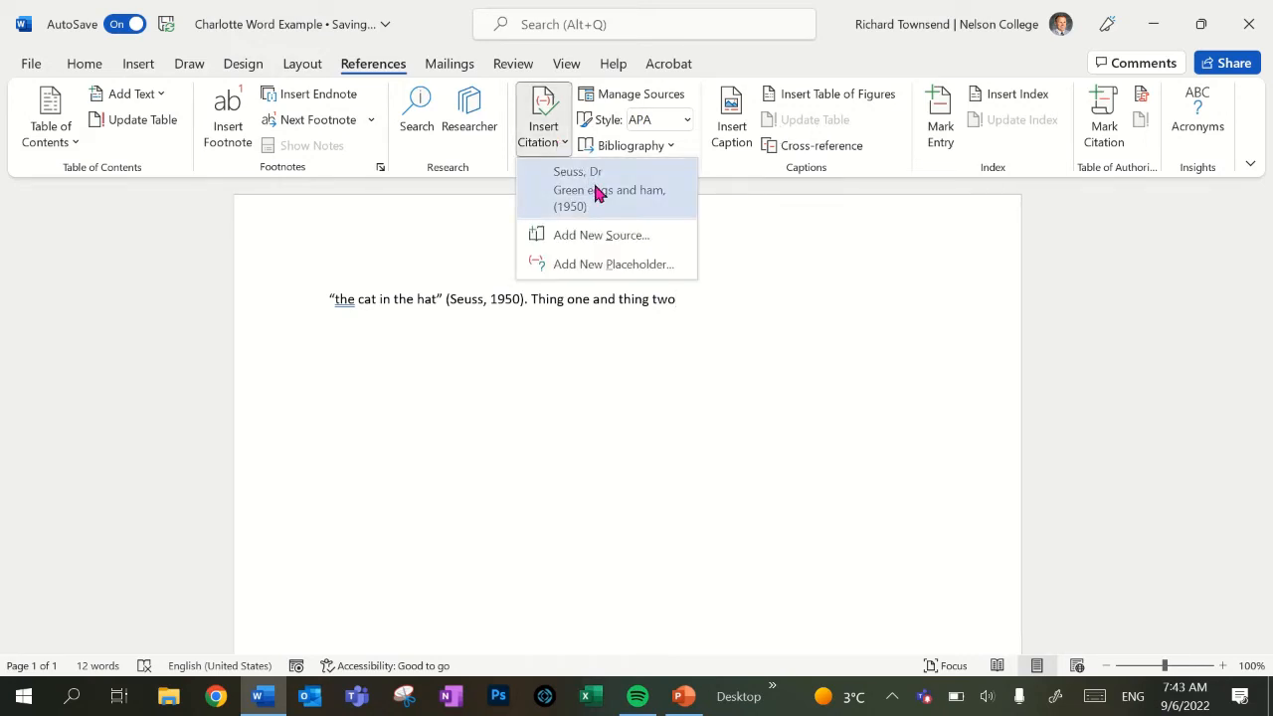
pyautogui.click(542, 135)
pyautogui.click(542, 135)
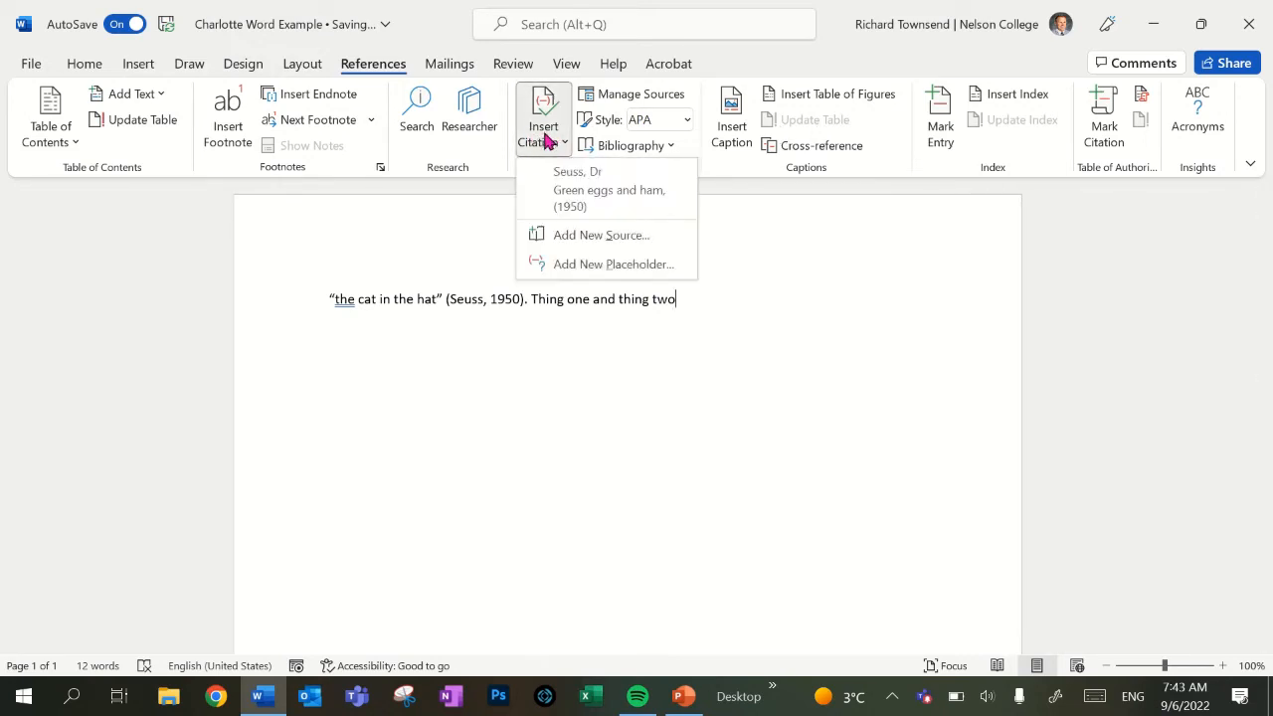
pyautogui.click(629, 200)
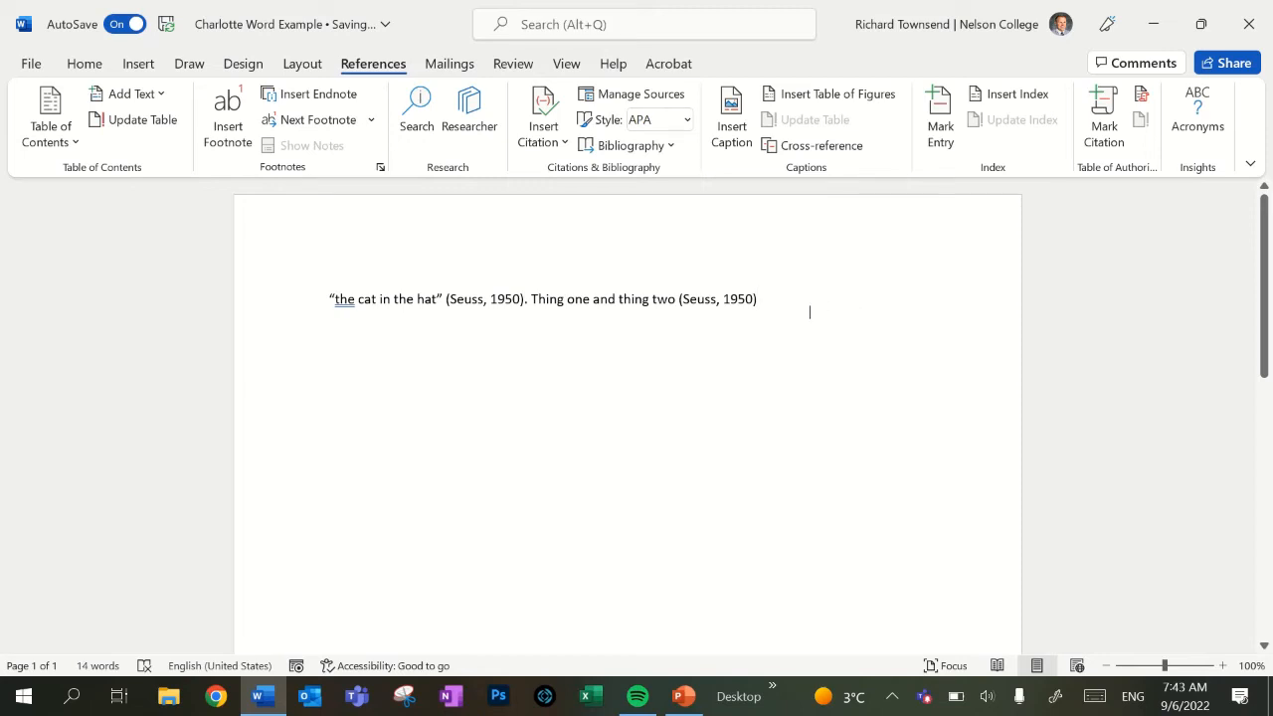
# Add a new paragraph reading "Eyes have shown to improve through eye drops."
pyautogui.press('Return')
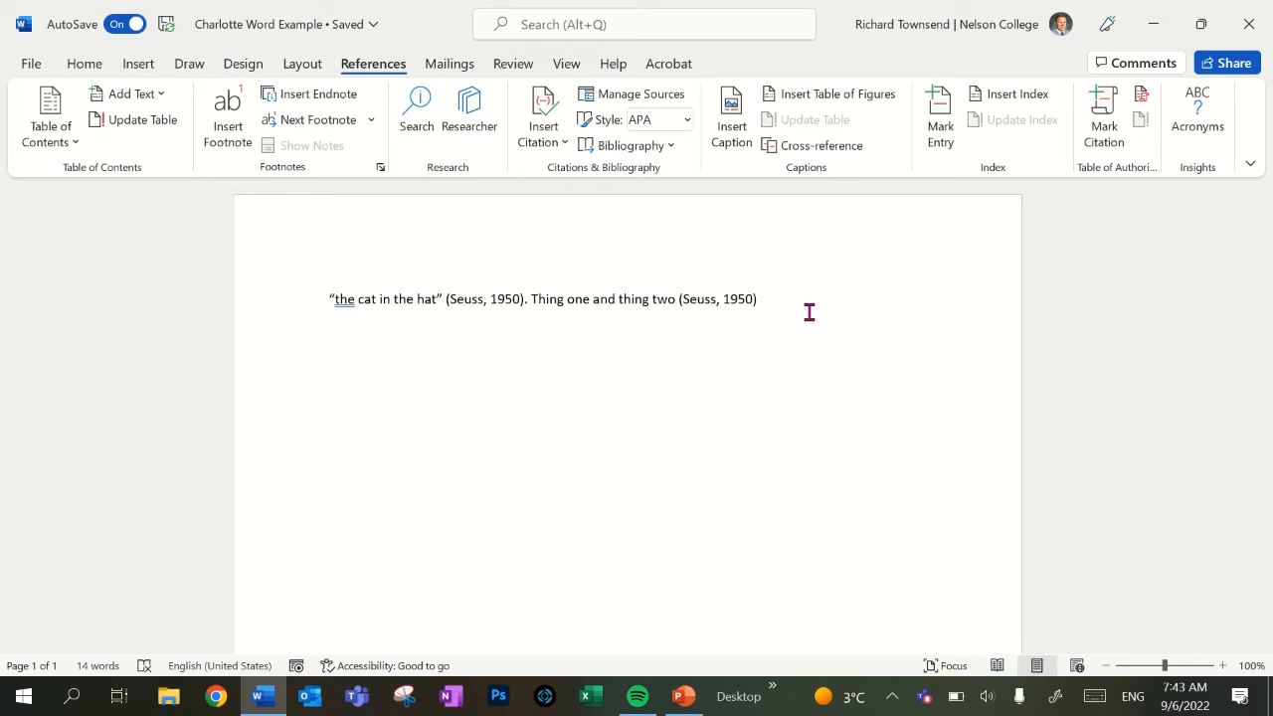
pyautogui.write('Eyes ar')
pyautogui.write('e')
pyautogui.press('BackSpace')
pyautogui.press('BackSpace')
pyautogui.press('BackSpace')
pyautogui.write('have shown')
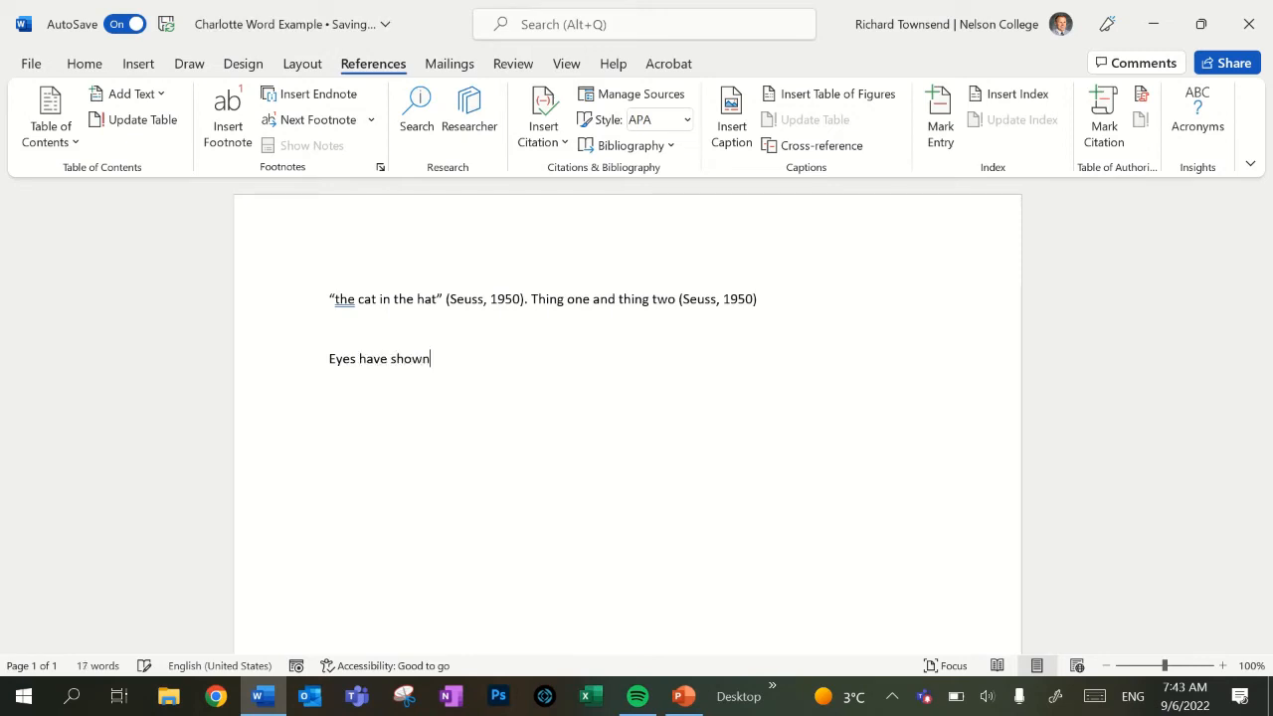
pyautogui.write(' to improve through eye drops')
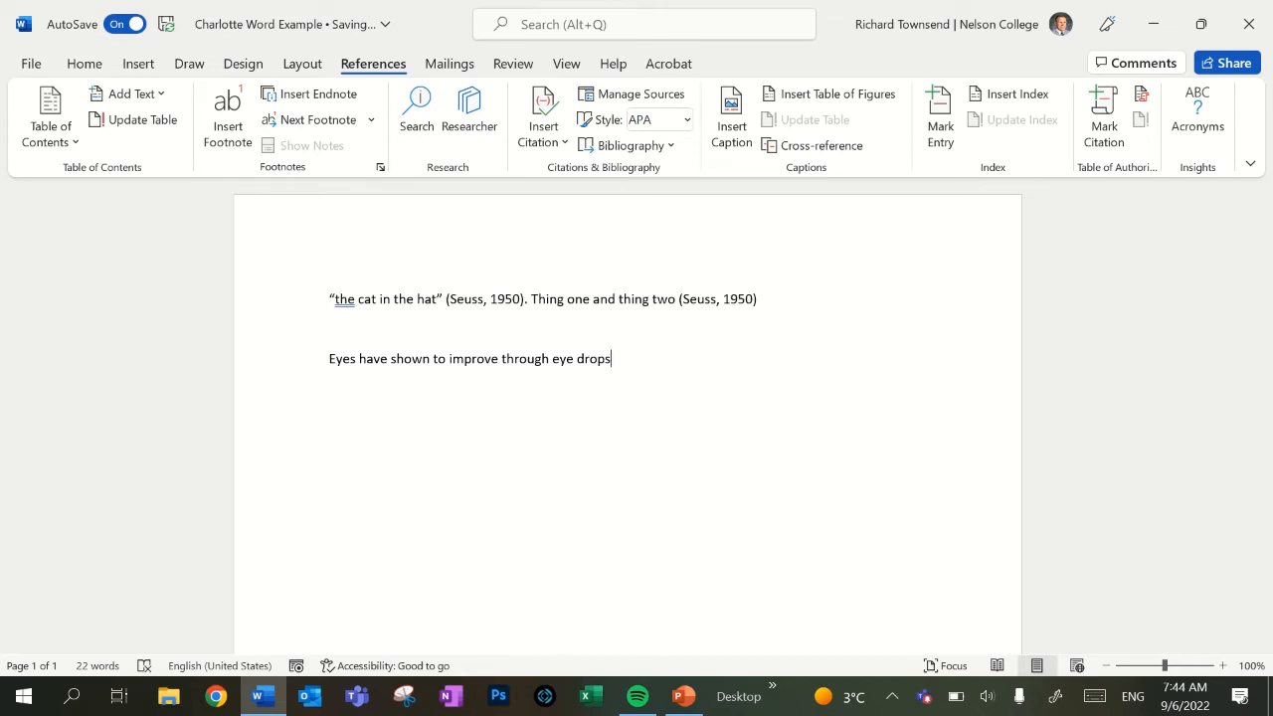
pyautogui.write('.')
# Start a new citation source after the eye drops sentence and set its type to Web site
pyautogui.click(561, 138)
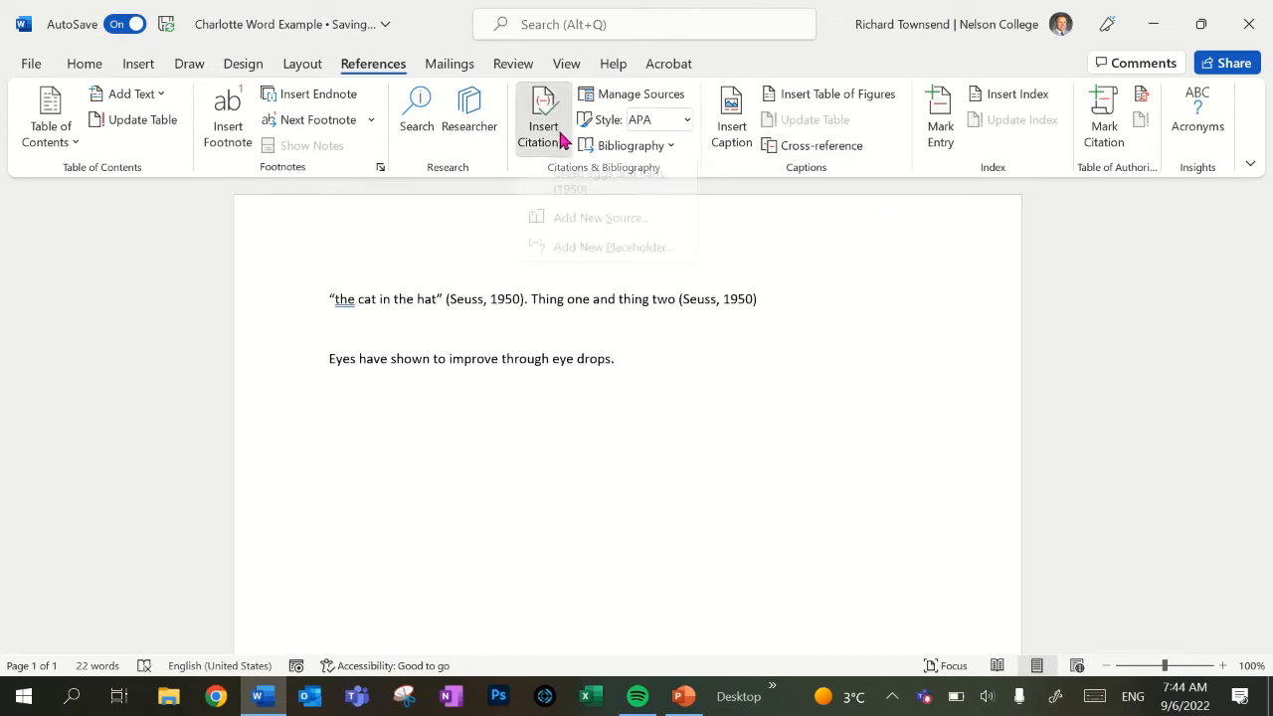
pyautogui.click(659, 235)
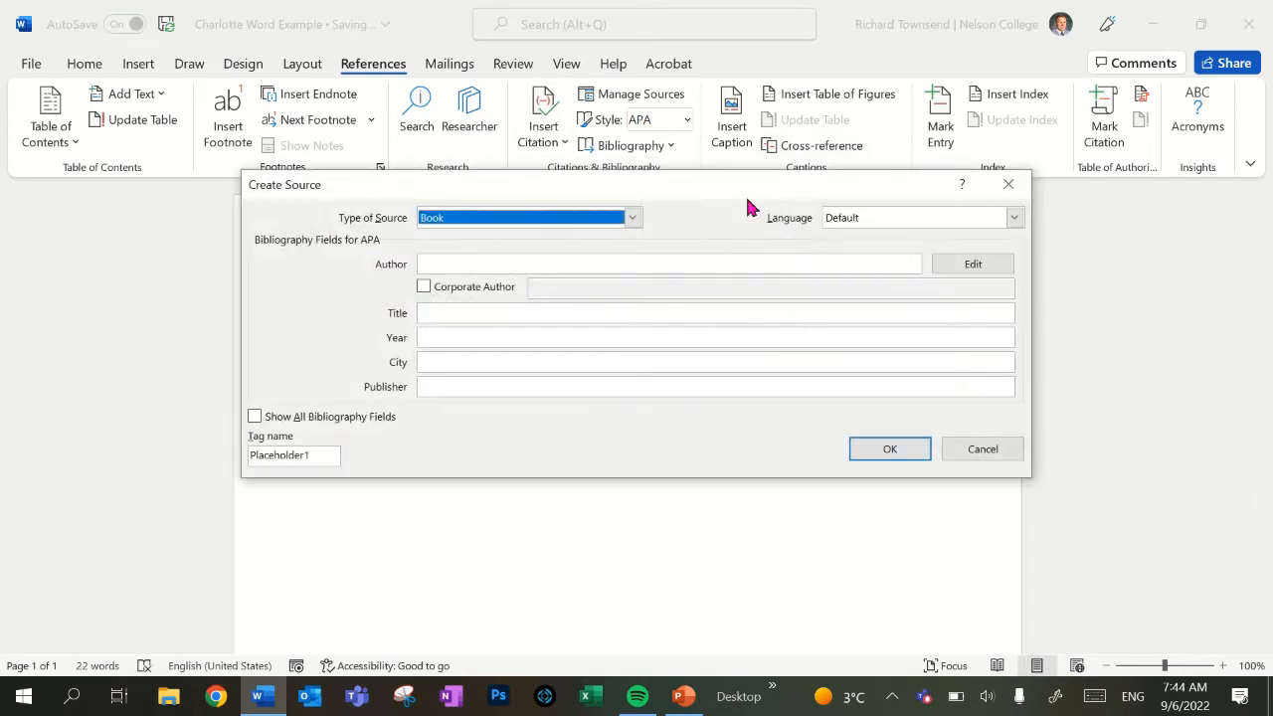
pyautogui.click(632, 217)
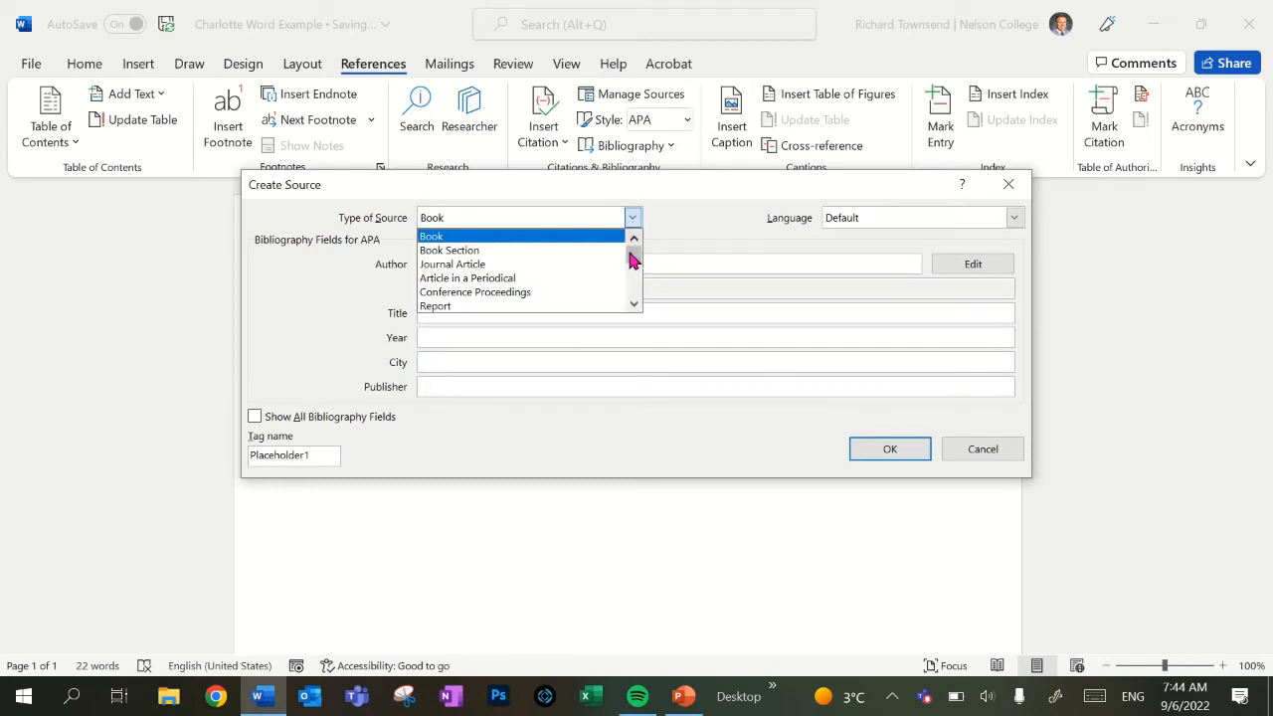
pyautogui.click(634, 305)
pyautogui.click(634, 304)
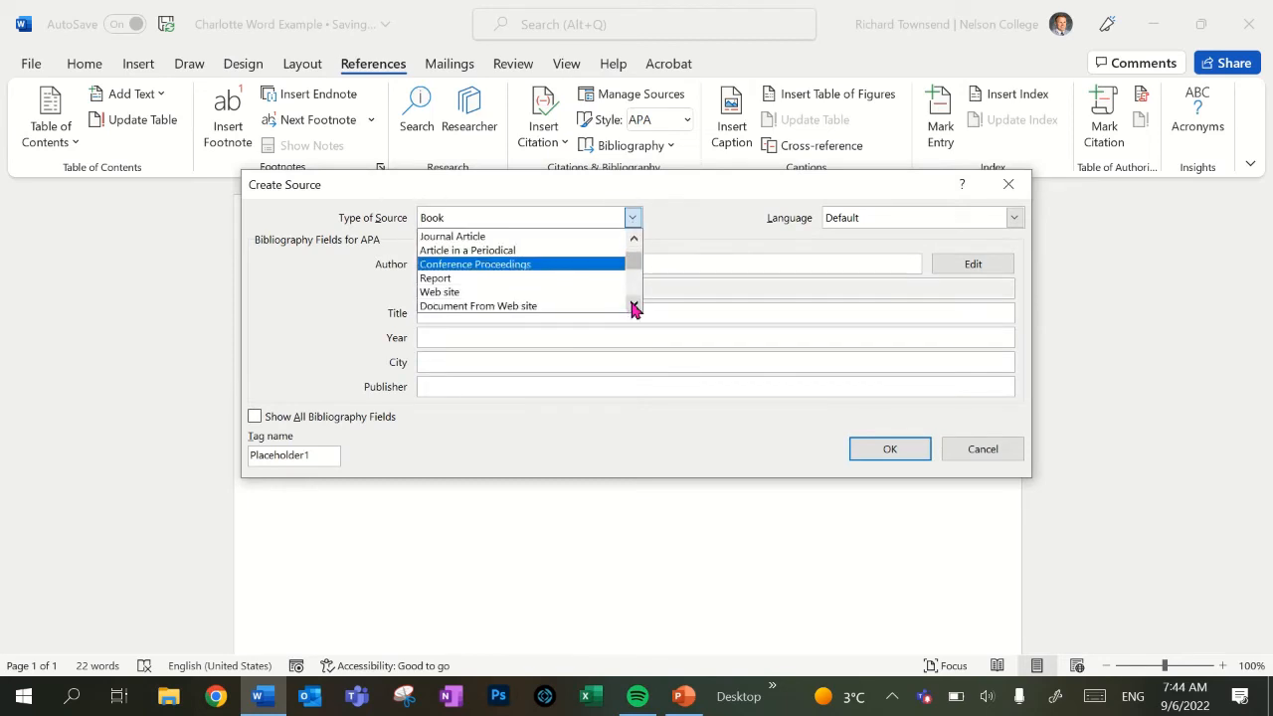
pyautogui.click(573, 294)
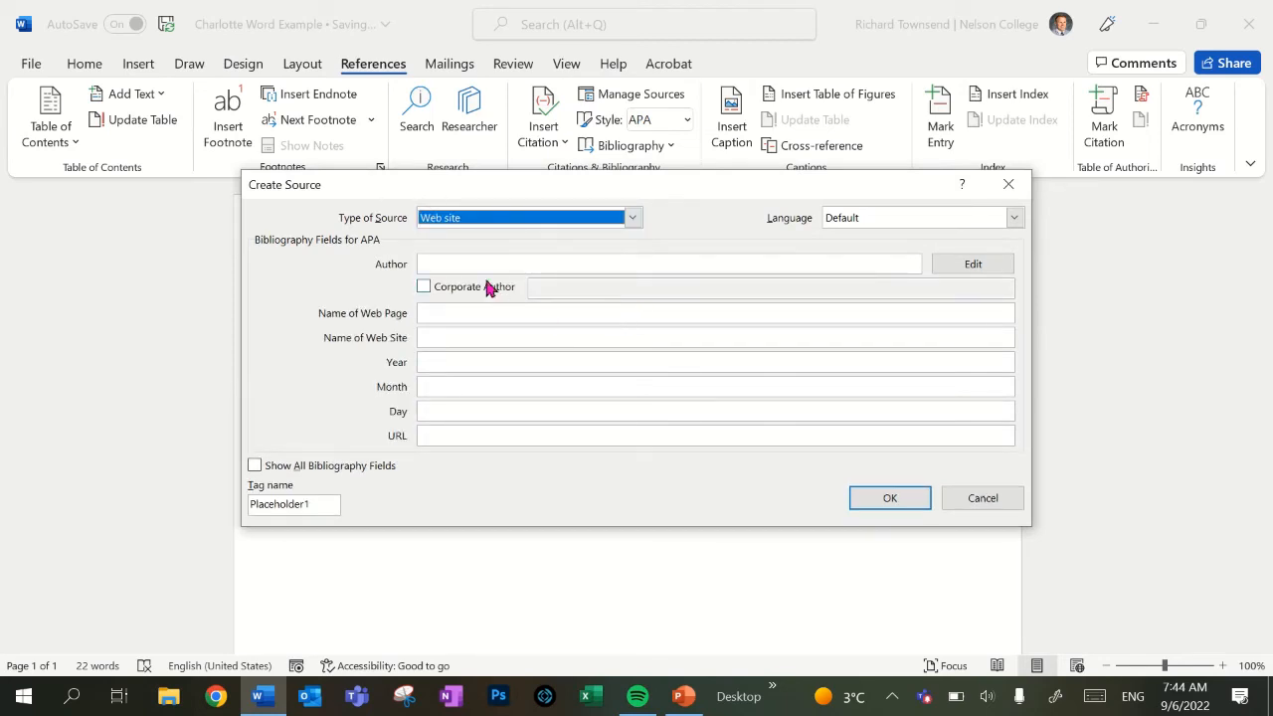
# Fill in the website source's author as "Dr Butter Chicken" and the web page name as "Sore eyes"
pyautogui.press('Tab')
pyautogui.write('D')
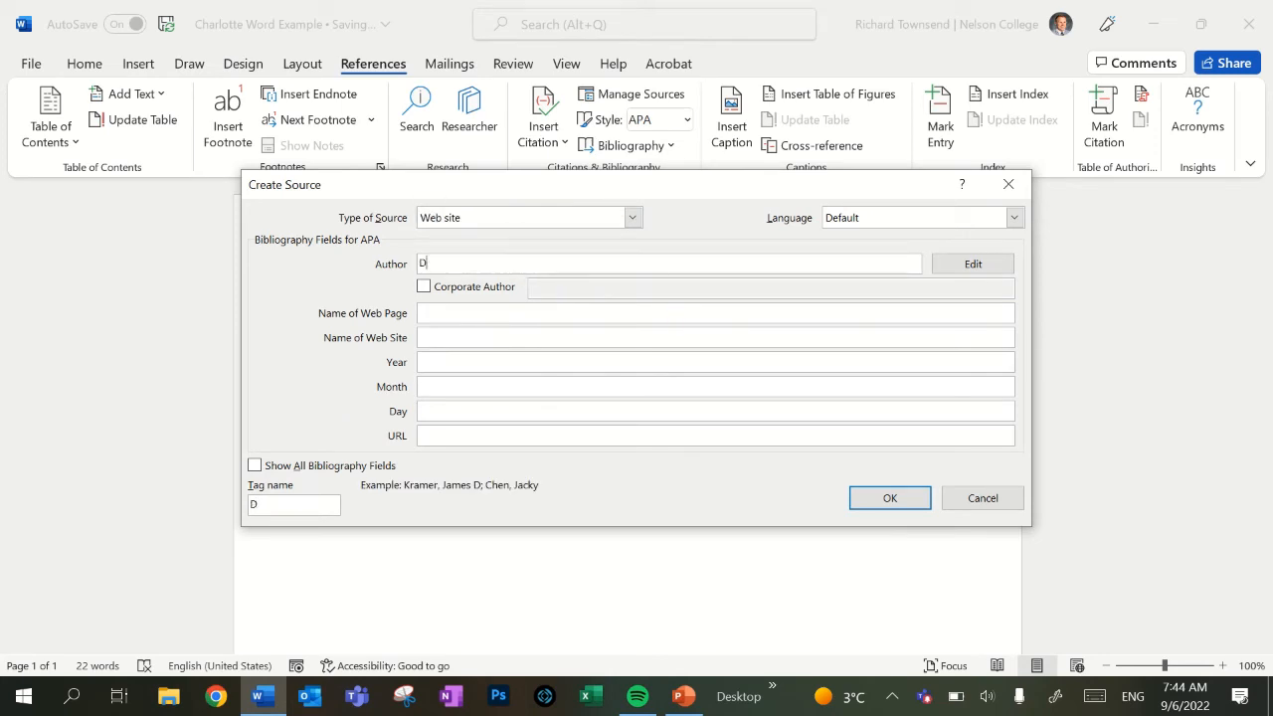
pyautogui.write('r Butter Chicken')
pyautogui.click(553, 315)
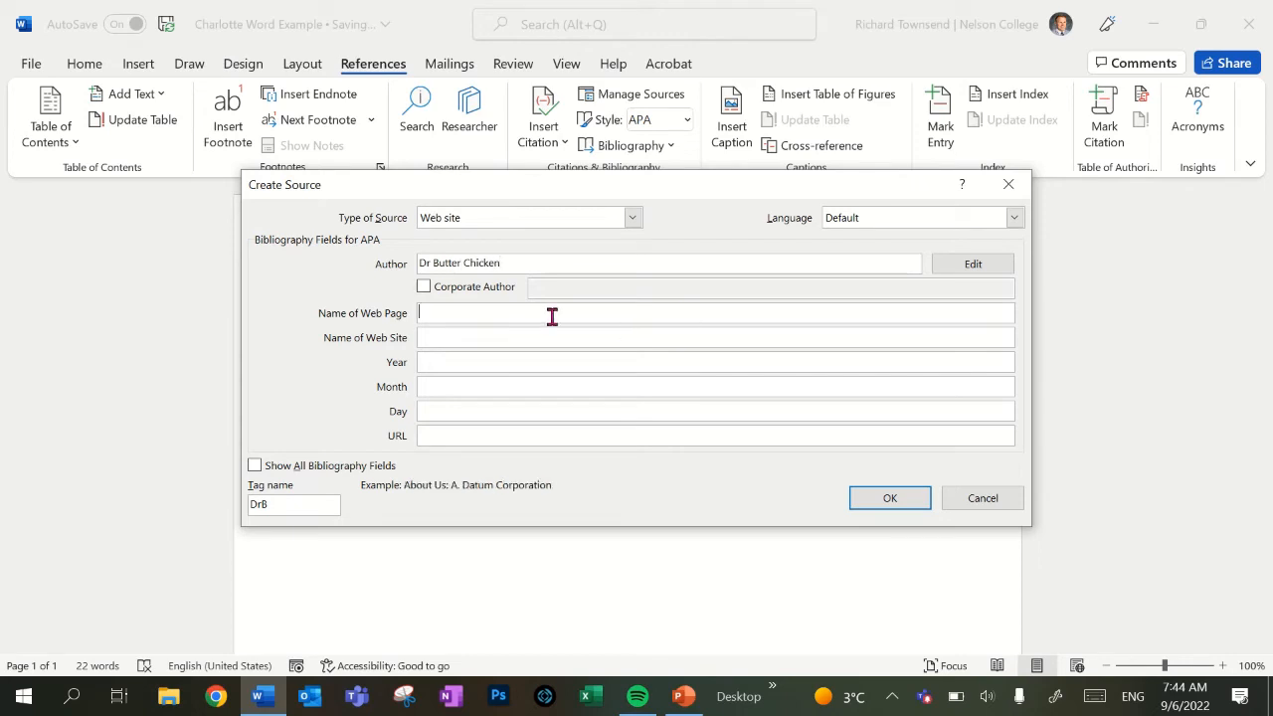
pyautogui.write('Sore eyes')
# Set the source's web site name to "Youtube" and its date to year 2022, month 9, day 3
pyautogui.click(494, 360)
pyautogui.click(490, 337)
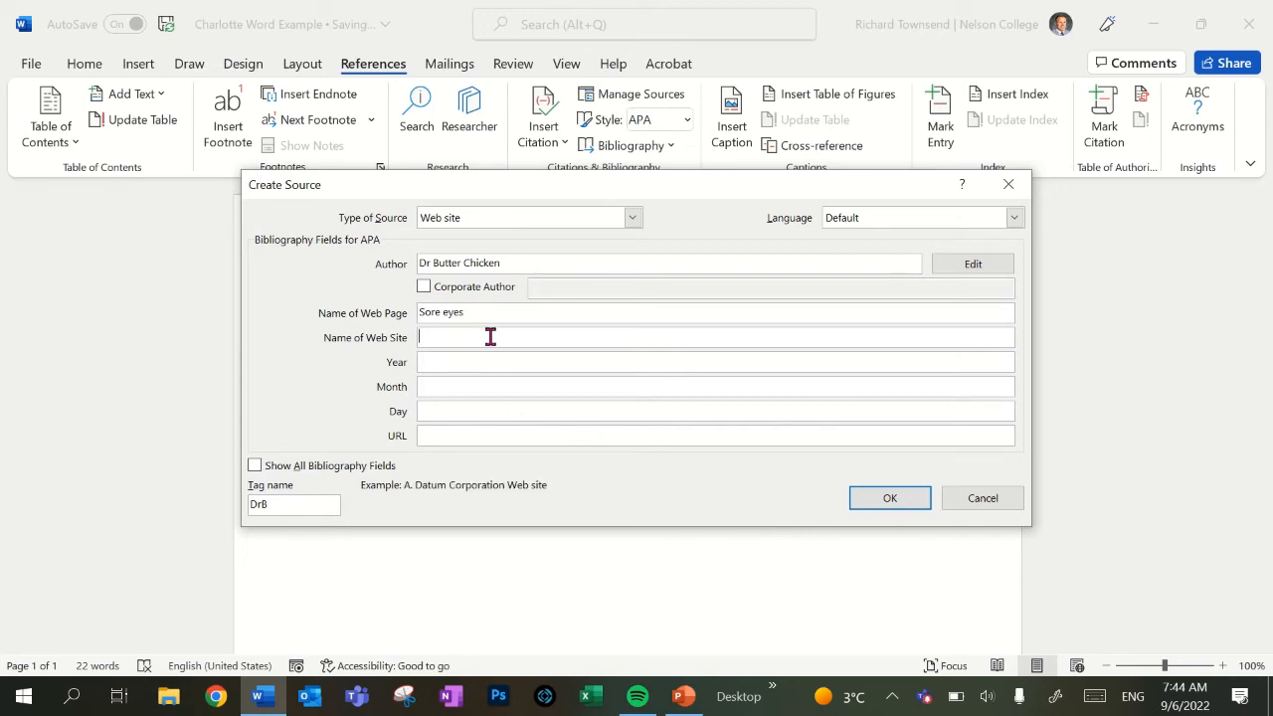
pyautogui.write('Youtube')
pyautogui.click(431, 363)
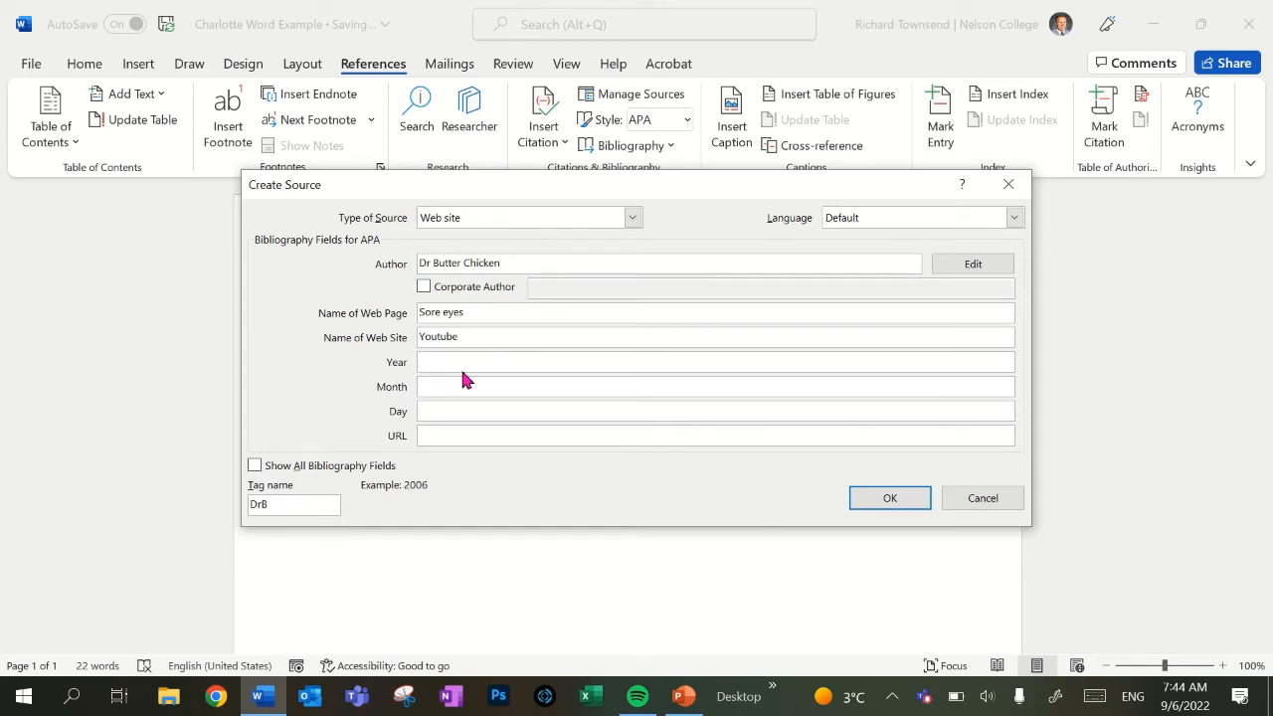
pyautogui.write('2022')
pyautogui.click(436, 385)
pyautogui.write('9')
pyautogui.write('3')
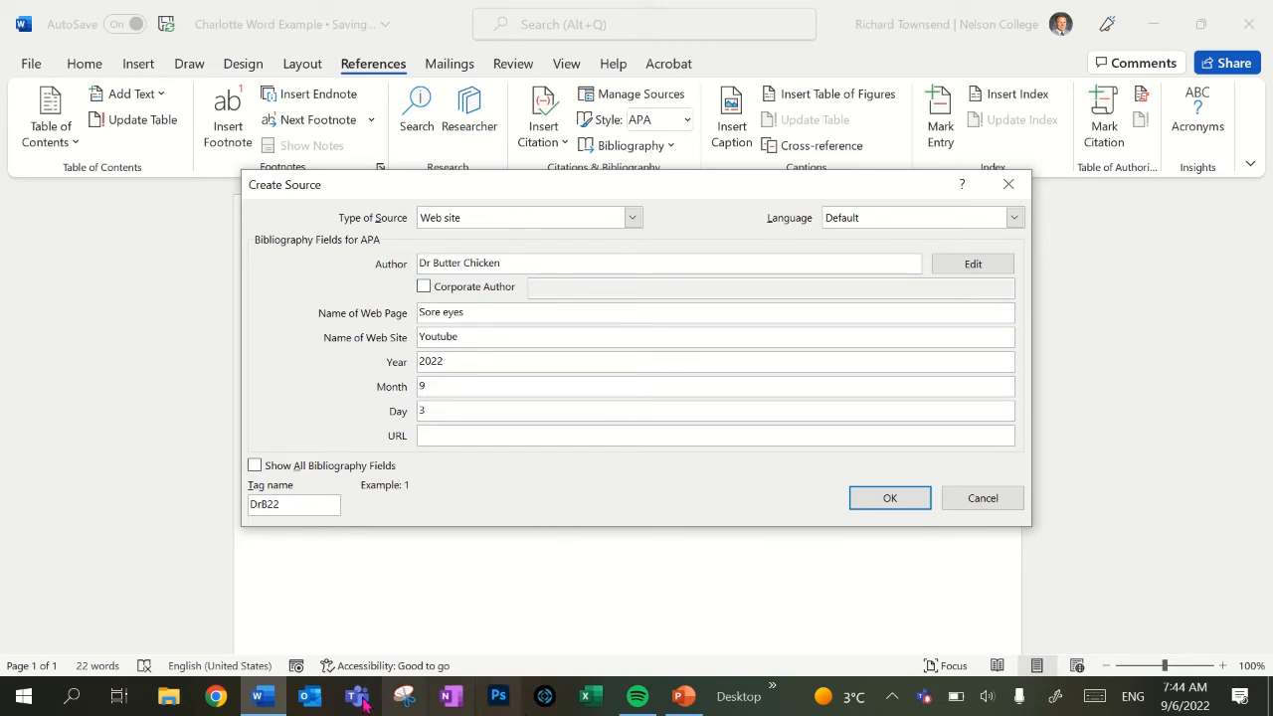
# Switch to Chrome, open youtube.com and copy the page's web address
pyautogui.click(220, 698)
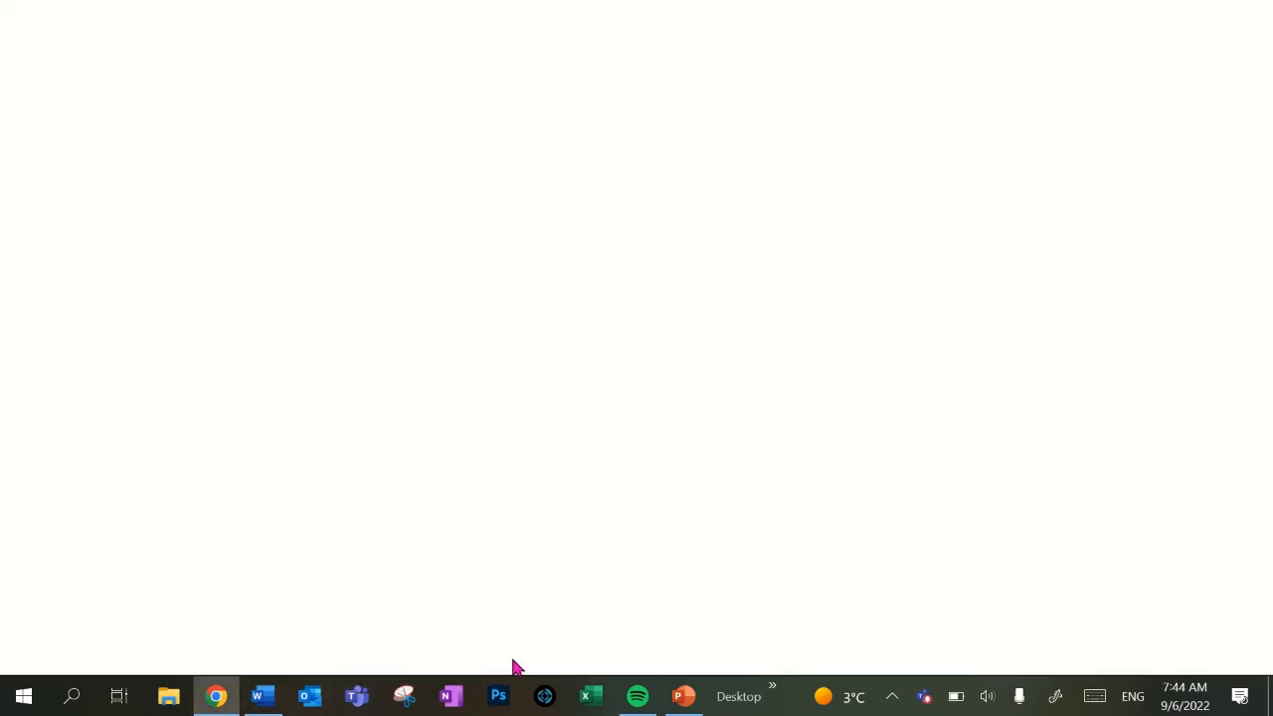
pyautogui.click(399, 50)
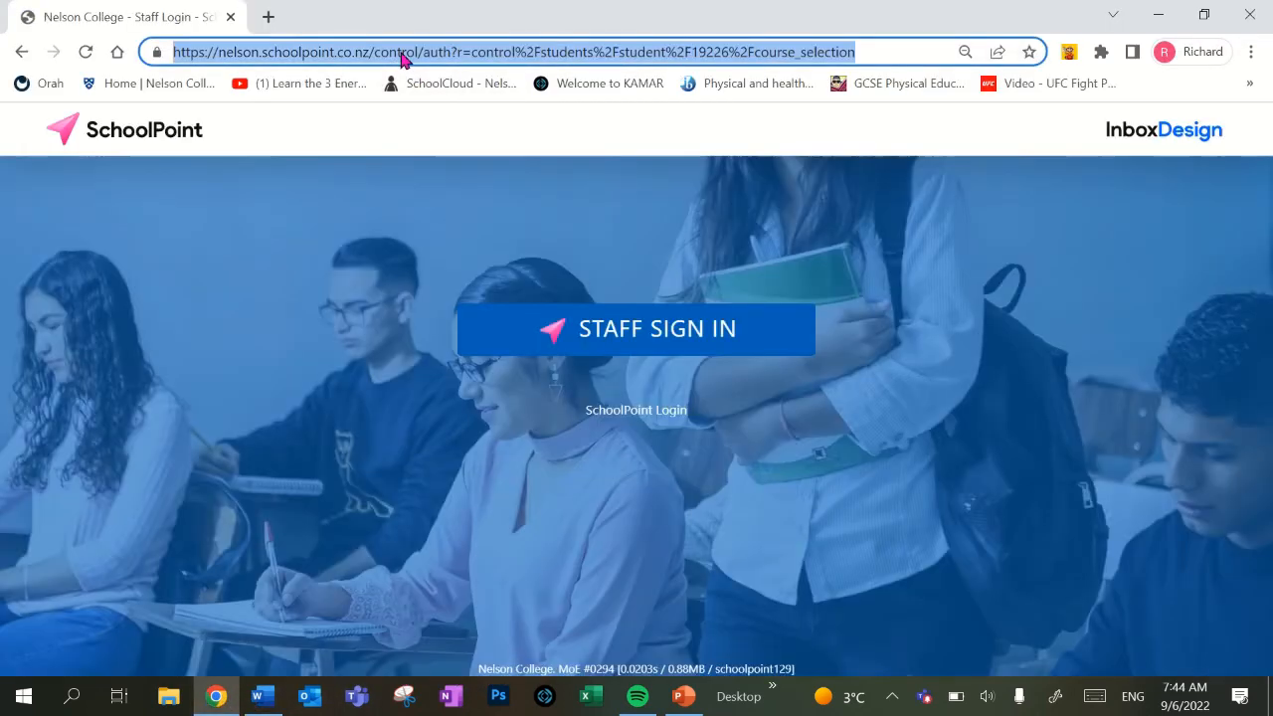
pyautogui.write('you')
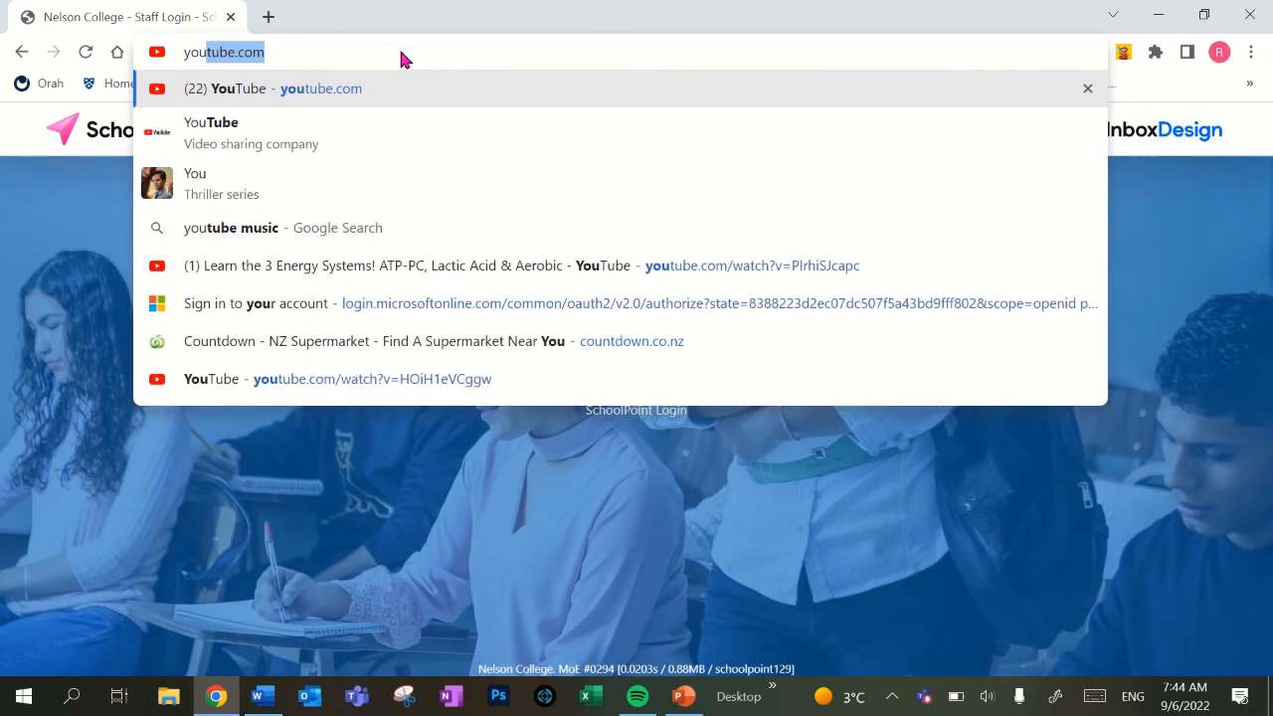
pyautogui.press('Return')
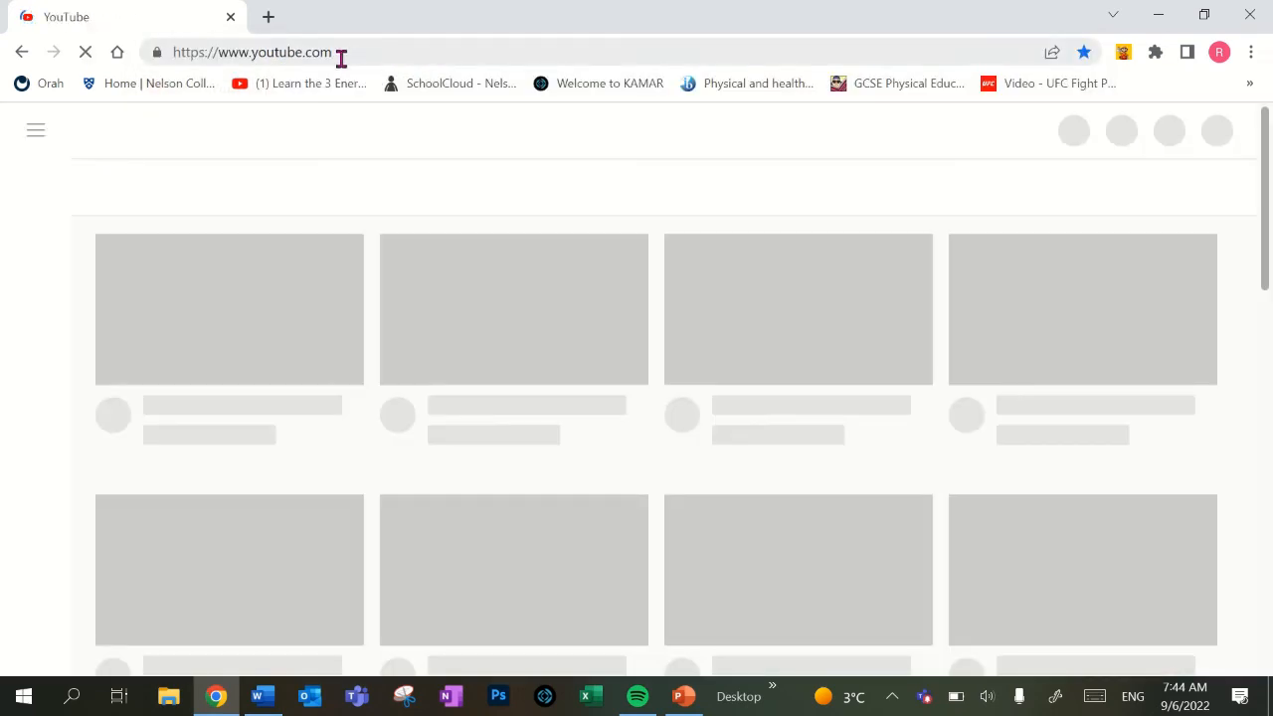
pyautogui.click(304, 51)
pyautogui.hotkey('ctrl', 'c')
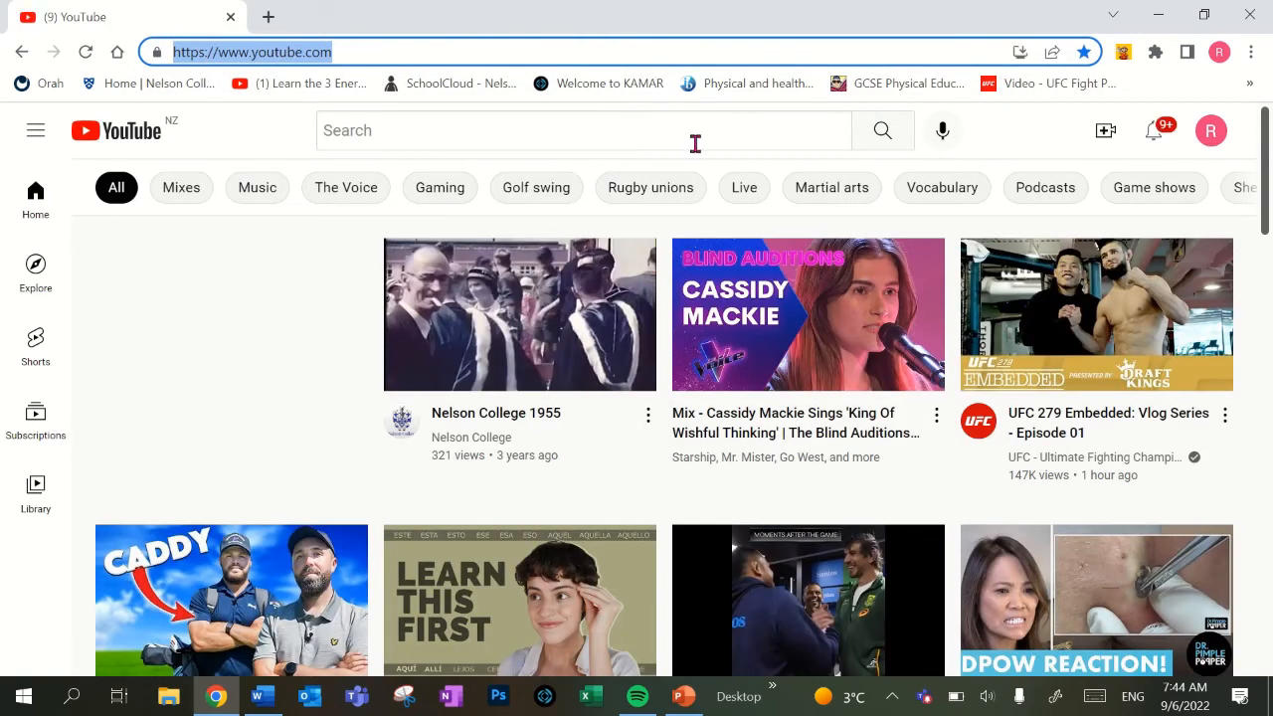
pyautogui.hotkey('alt', 'Tab')
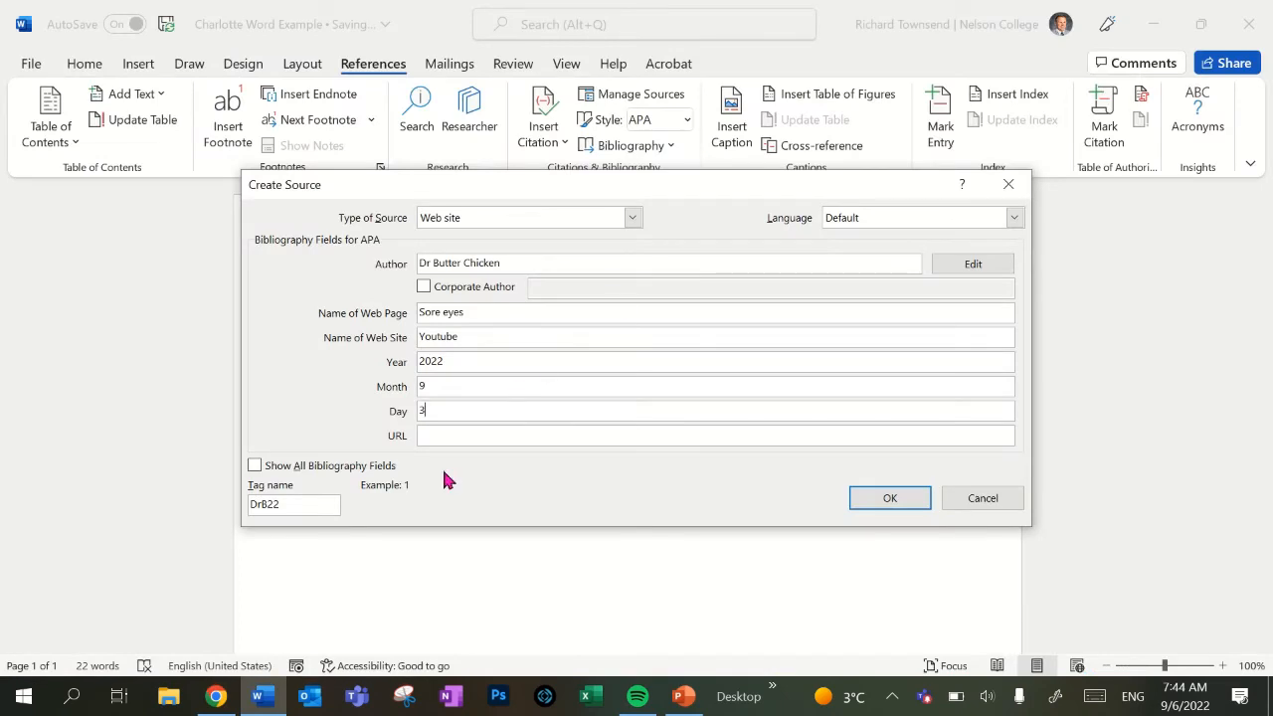
pyautogui.click(439, 434)
pyautogui.hotkey('ctrl', 'v')
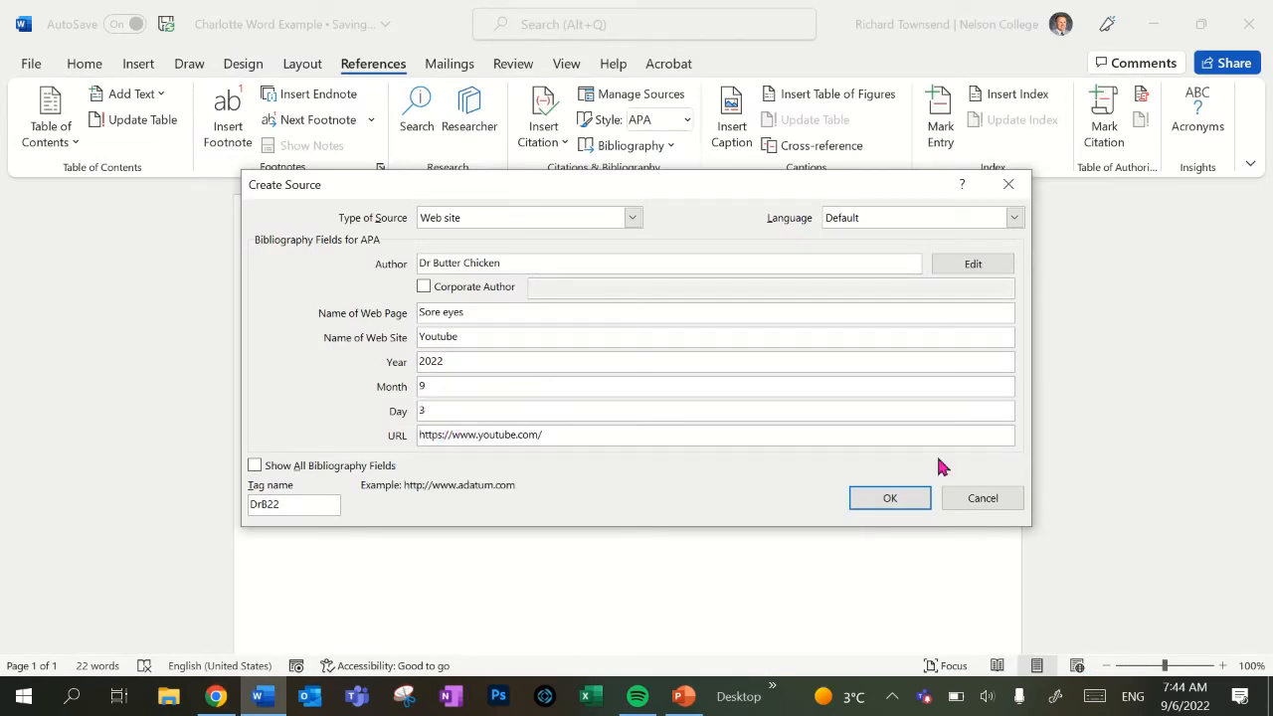
pyautogui.click(889, 498)
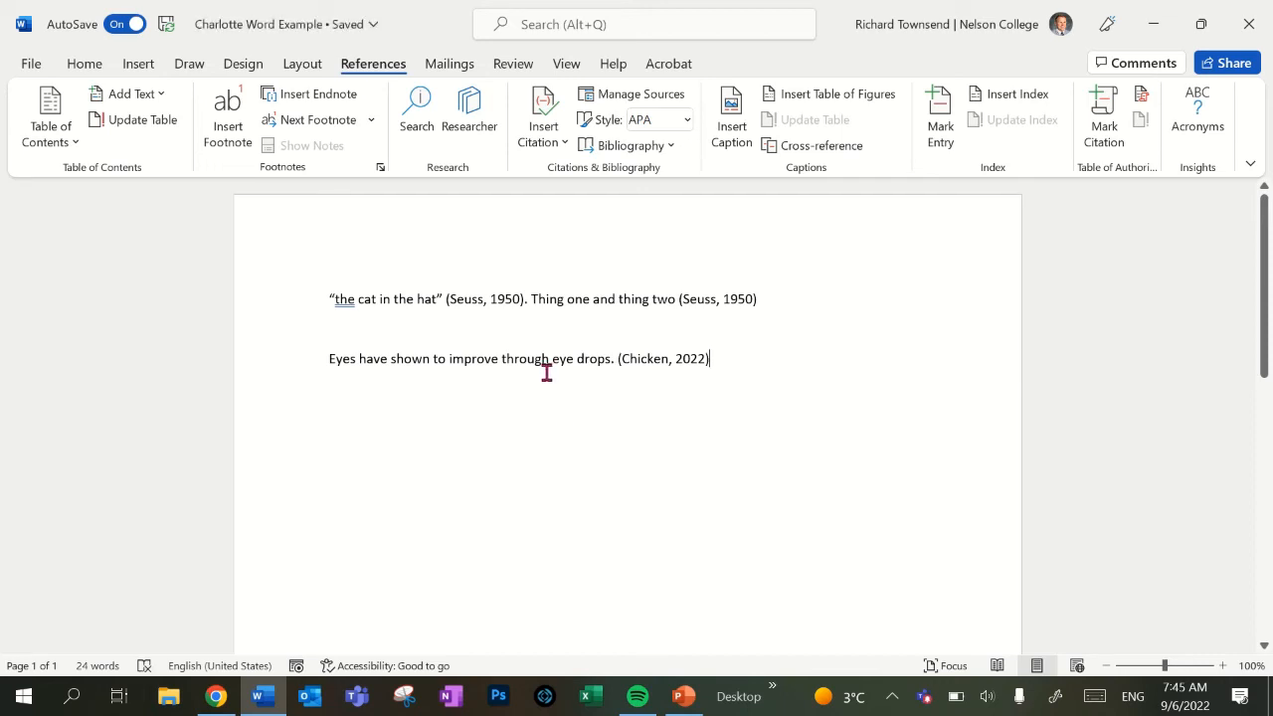
# Review the document's saved and cited sources in the Source Manager
pyautogui.click(643, 94)
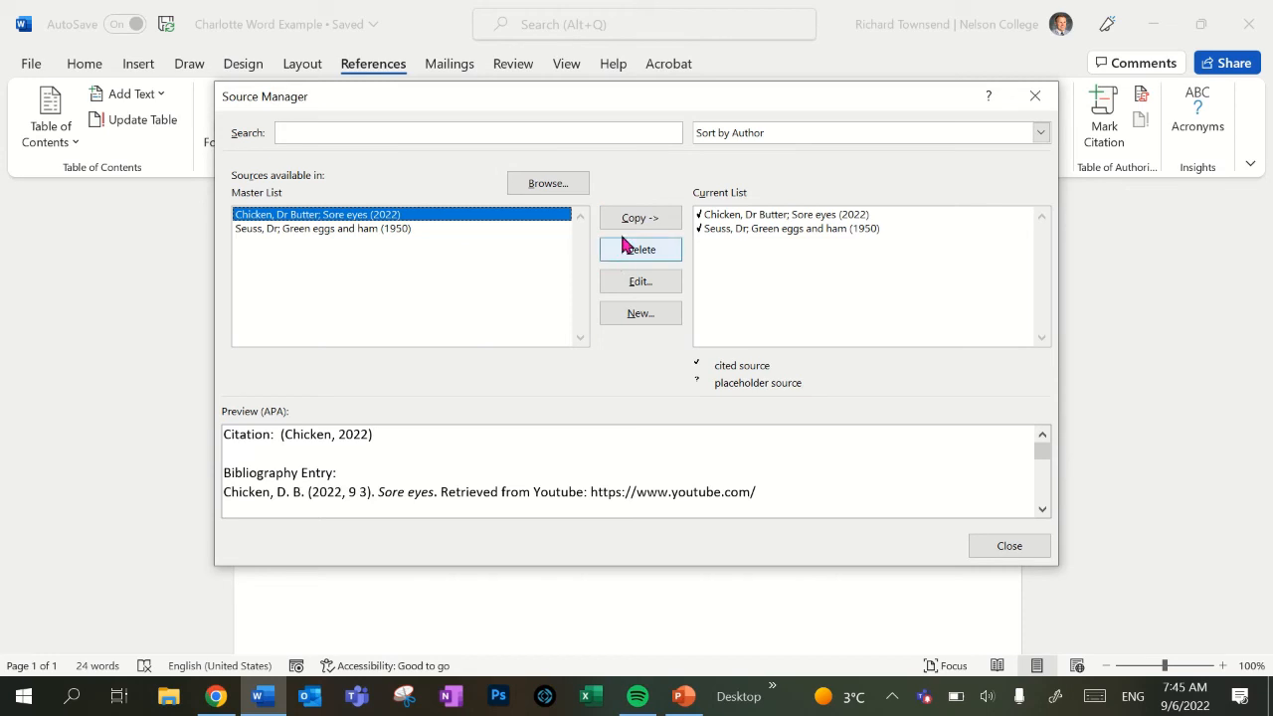
pyautogui.click(1000, 545)
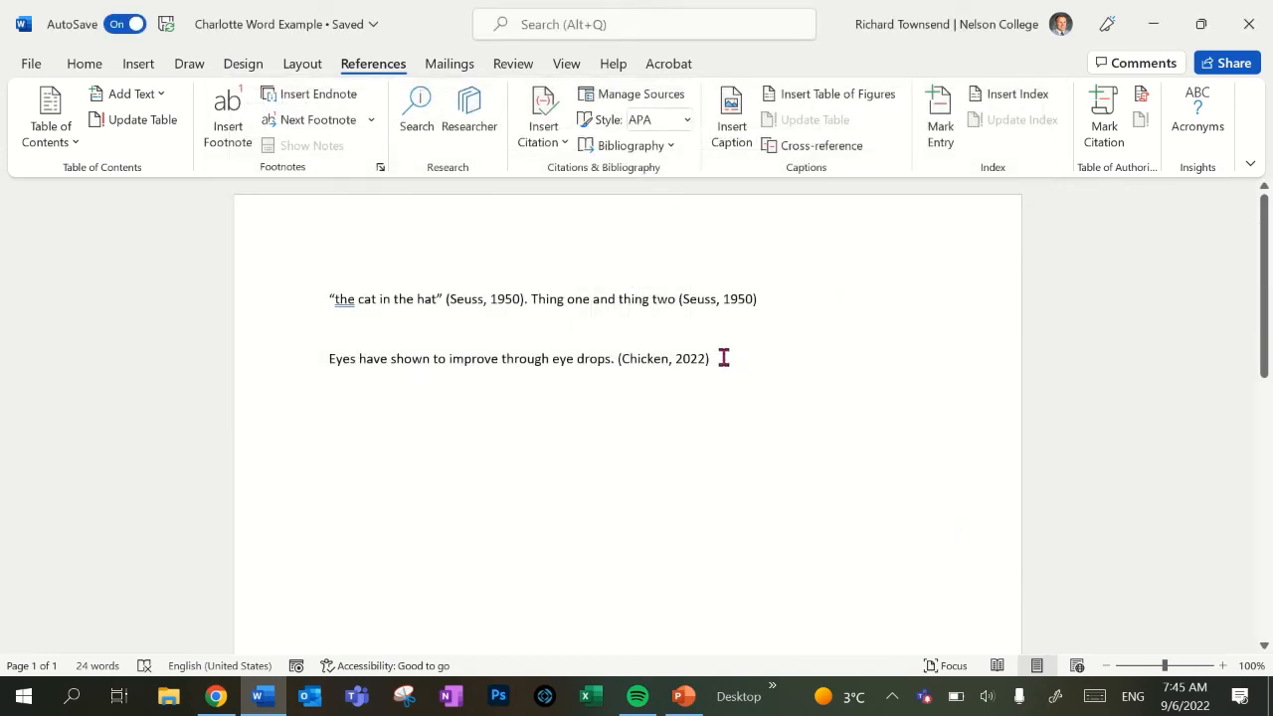
# Insert the built-in "Bibliography" list in a new paragraph below the eye drops sentence, leaving a blank line between them
pyautogui.press('Return')
pyautogui.press('Return')
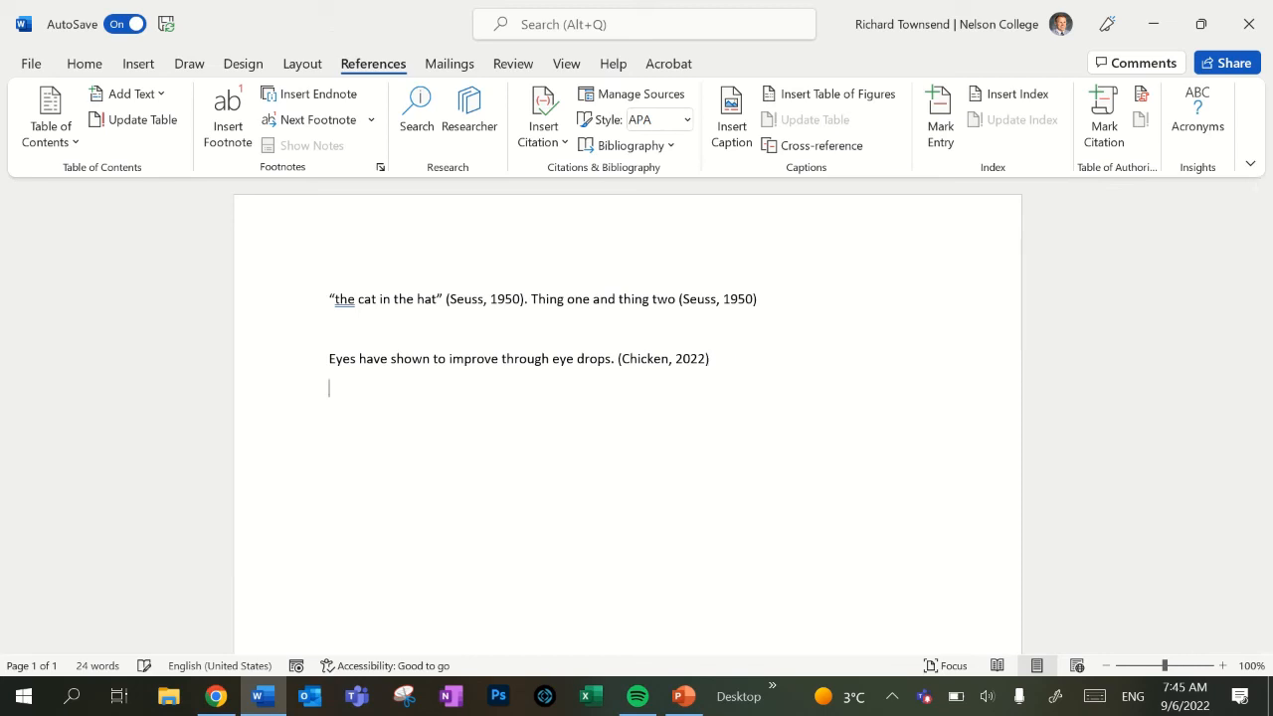
pyautogui.click(539, 142)
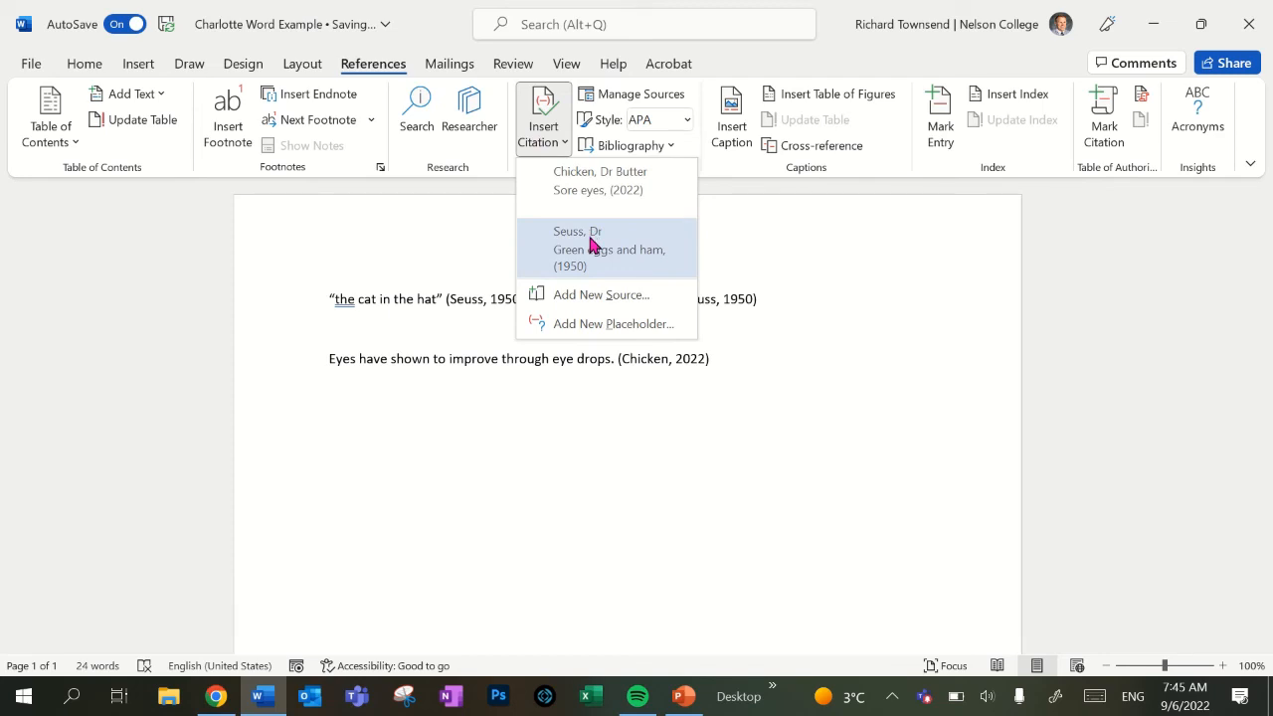
pyautogui.click(546, 137)
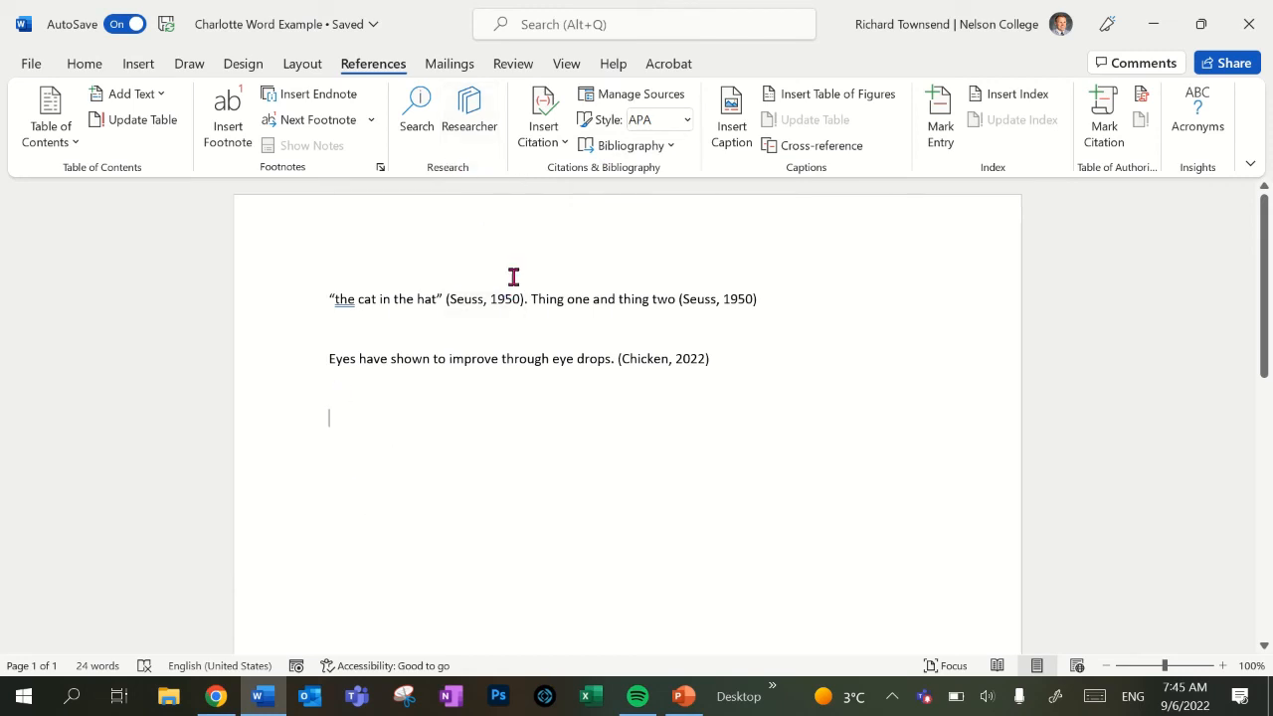
pyautogui.click(668, 147)
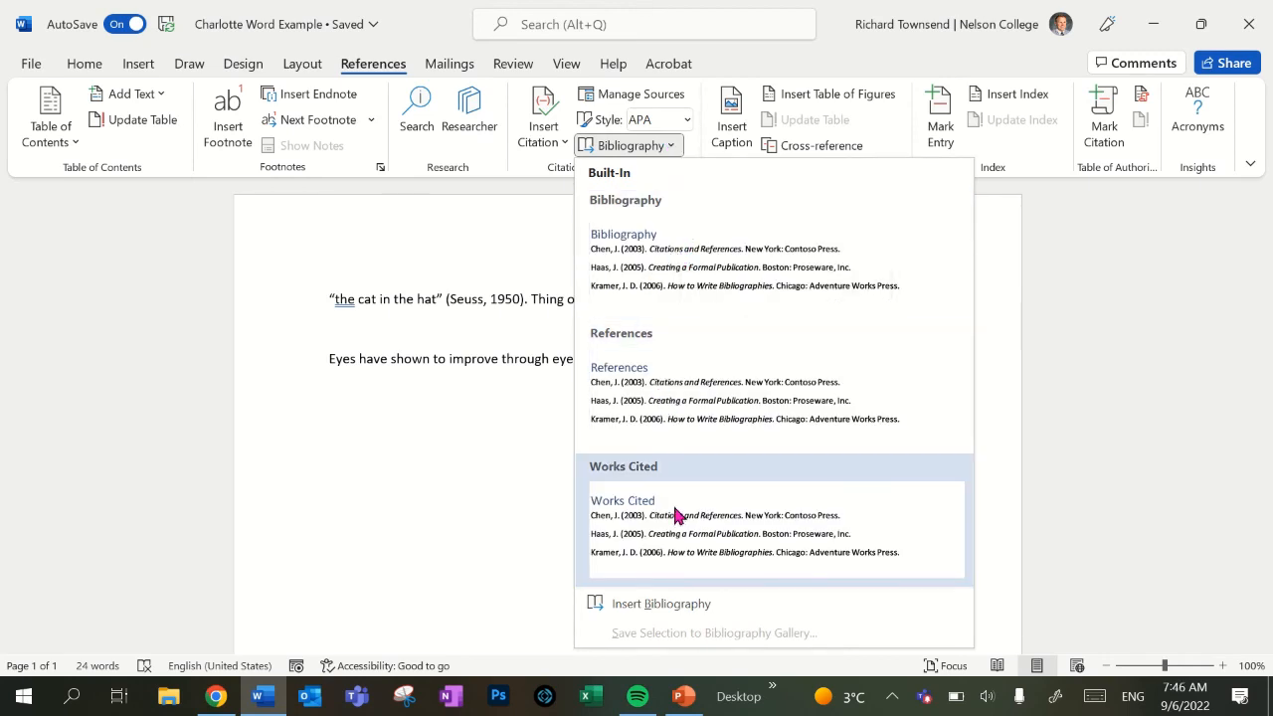
pyautogui.click(708, 257)
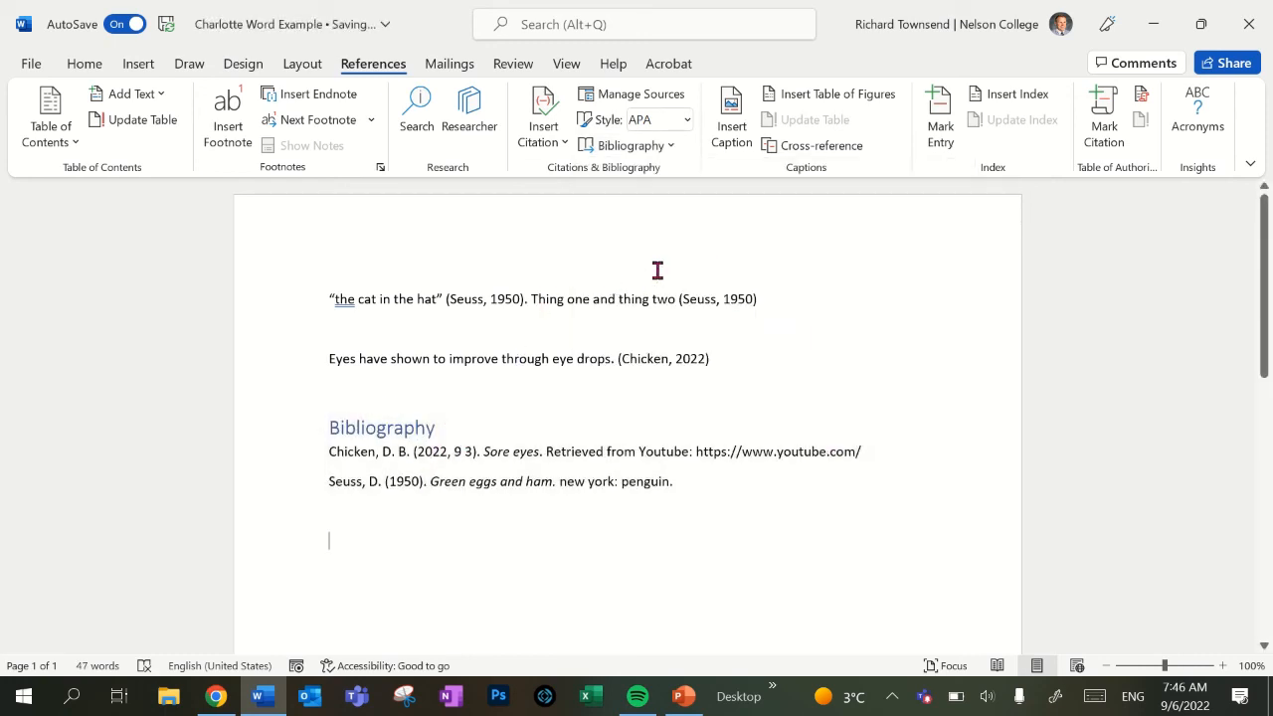
# Look through the available citation styles and choose APA Sixth Edition
pyautogui.click(686, 121)
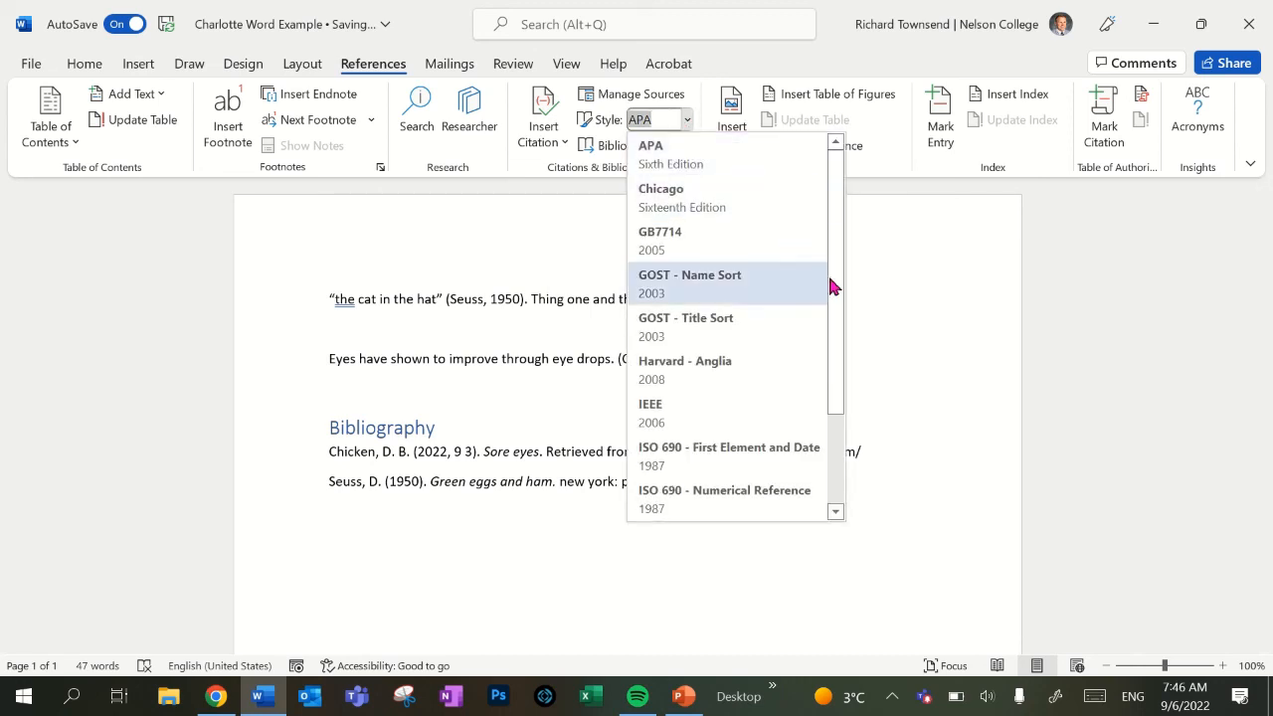
pyautogui.moveTo(833, 282); pyautogui.dragTo(806, 230)
pyautogui.click(668, 147)
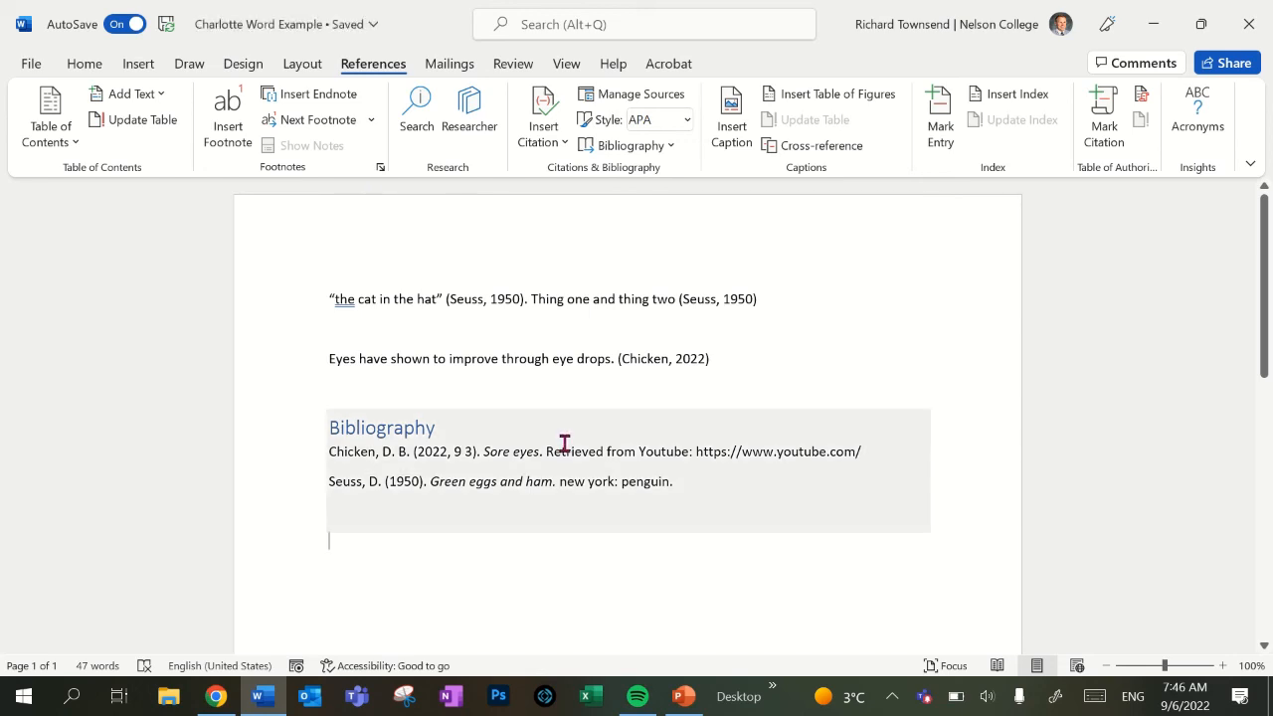
pyautogui.moveTo(467, 6)
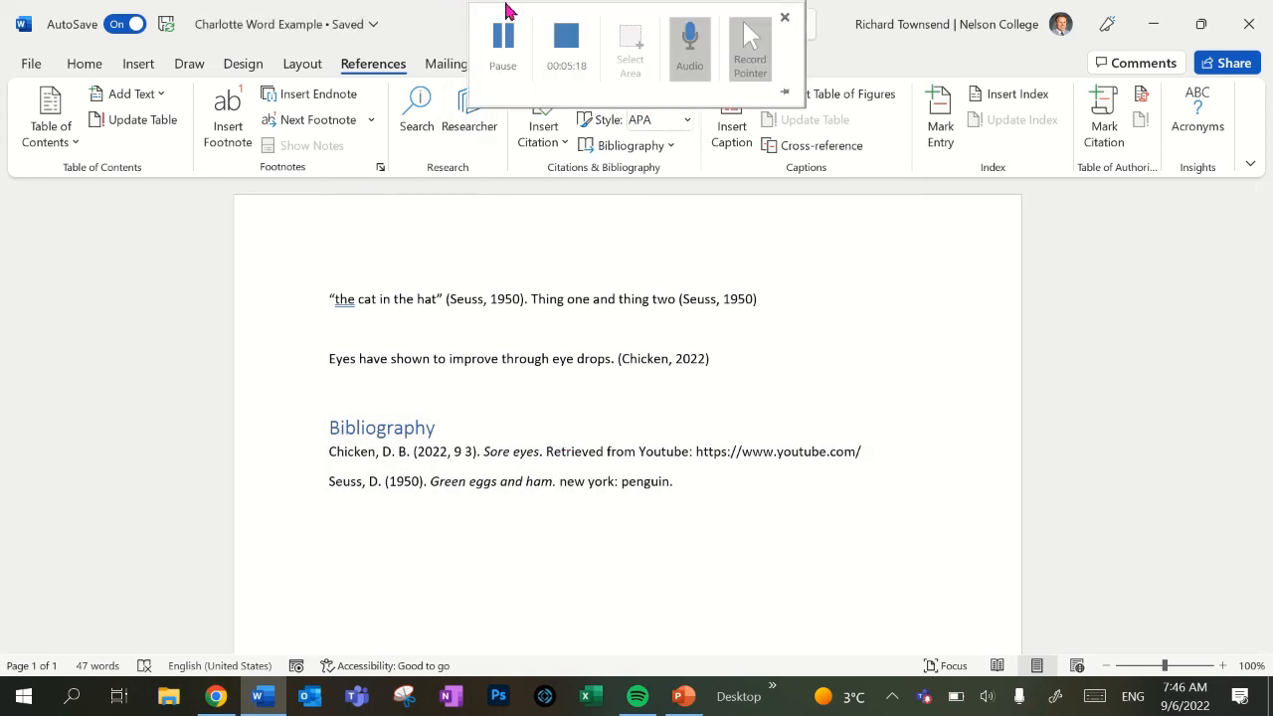